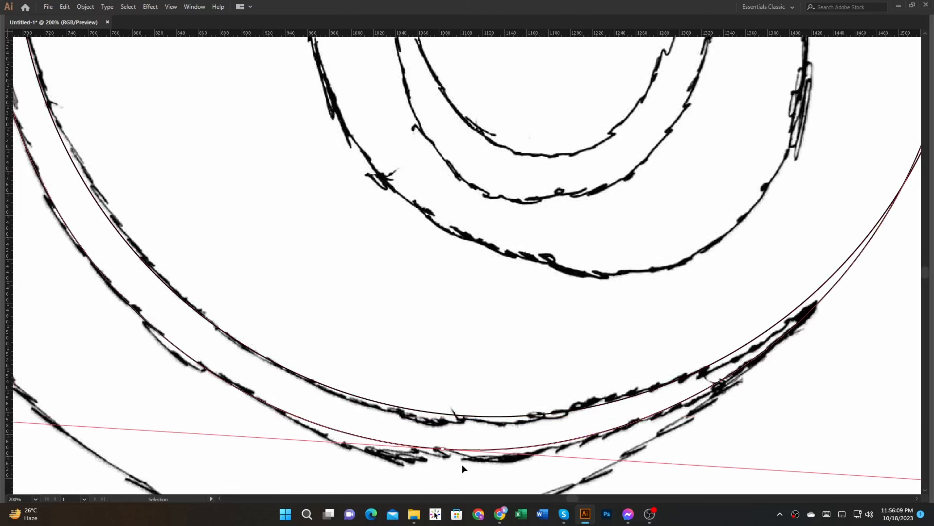
Step: Move and narrow the second circle so it follows the crescent's middle sketched curve
drag(443, 448, 455, 456)
scroll(467, 451, down, 2)
drag(553, 413, 531, 419)
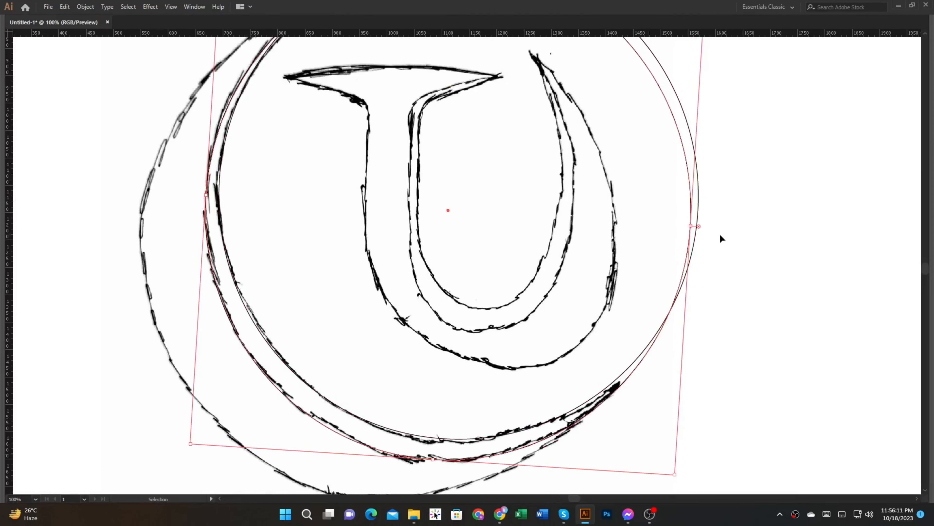
drag(690, 227, 686, 226)
scroll(736, 317, up, 3)
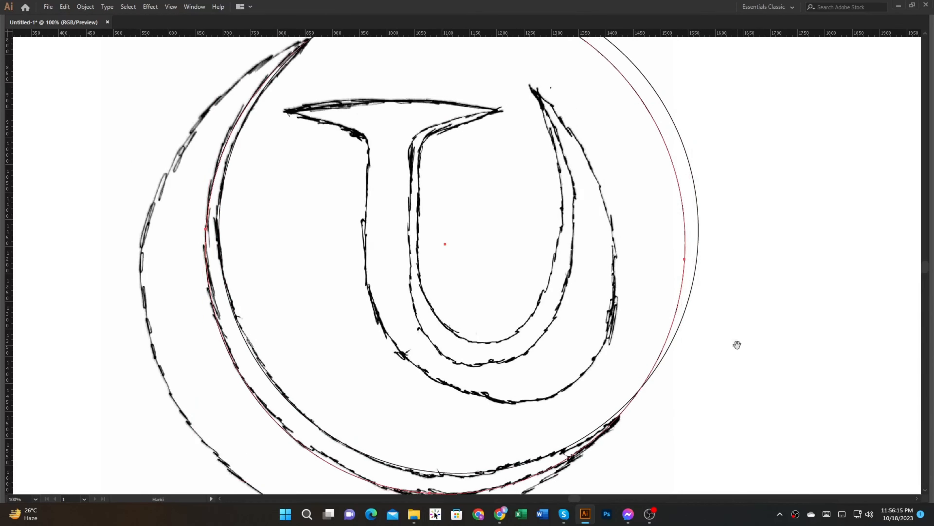
scroll(742, 355, down, 1)
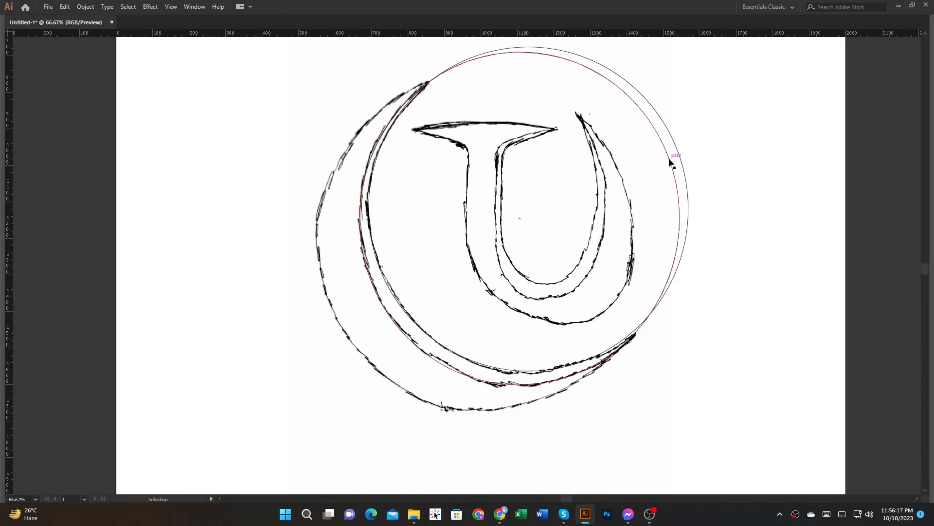
Step: Offset the second circle's path outward to create a larger circle around it
click(669, 161)
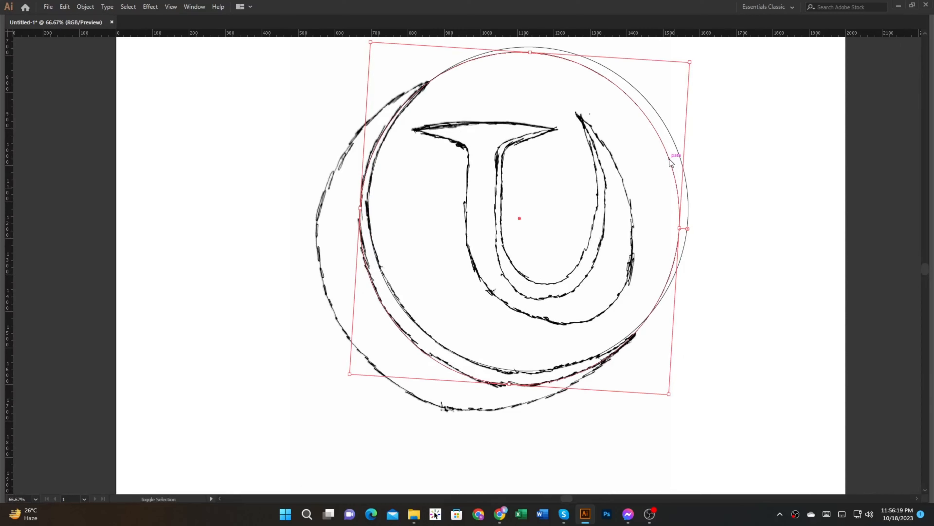
click(770, 291)
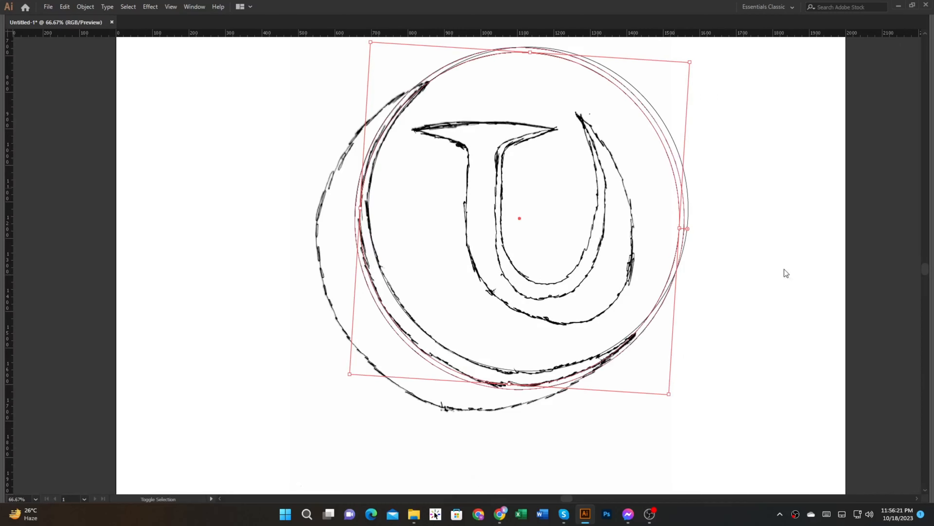
key(Up)
key(Up)
key(Up)
key(Up)
key(Up)
key(Up)
key(Up)
key(Up)
key(Up)
key(Up)
key(Up)
key(Up)
key(Up)
key(Up)
key(Up)
key(Up)
key(Up)
key(Up)
key(Up)
key(Up)
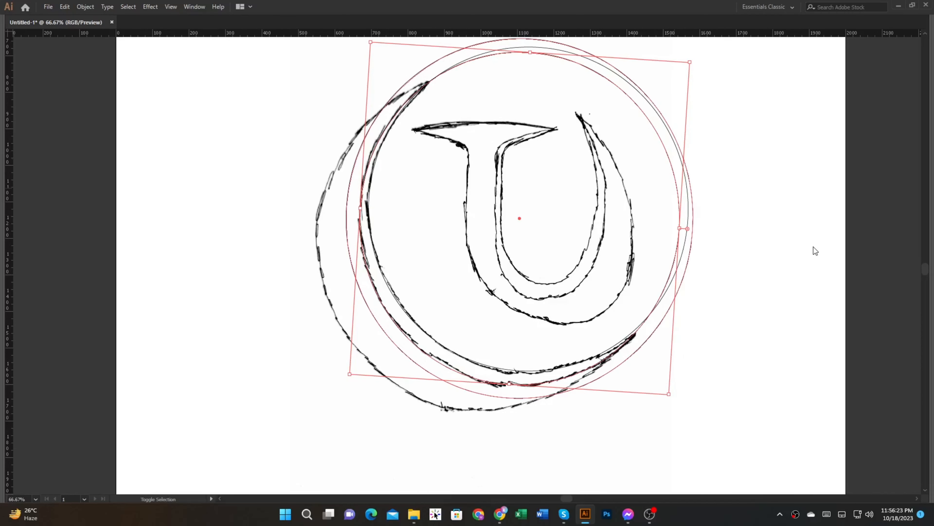
key(Return)
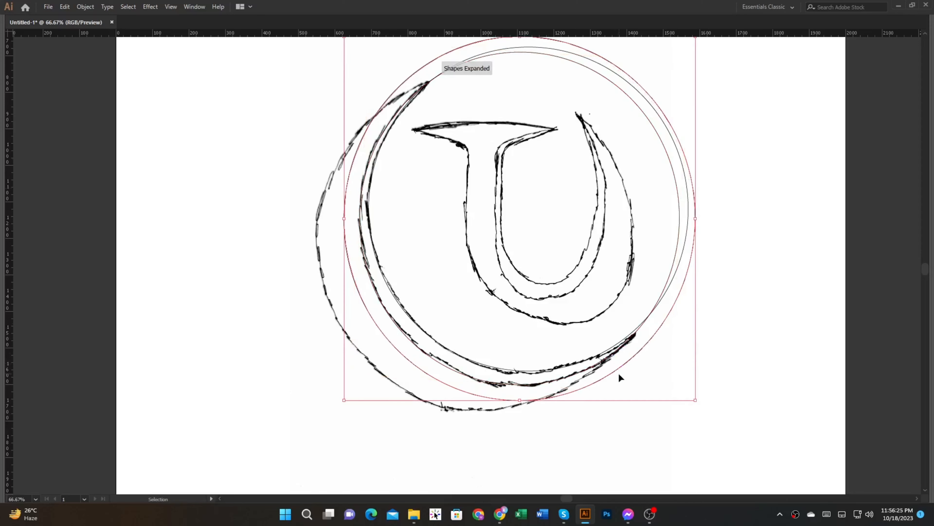
Step: Move, rotate and adjust the larger circle so it follows the crescent's outer sketched curve
drag(619, 372, 595, 394)
key(space)
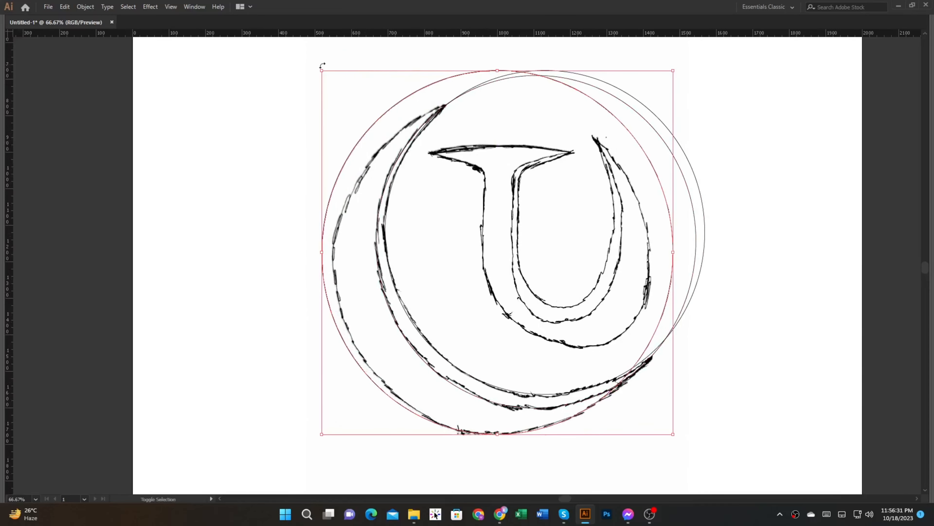
drag(322, 66, 337, 90)
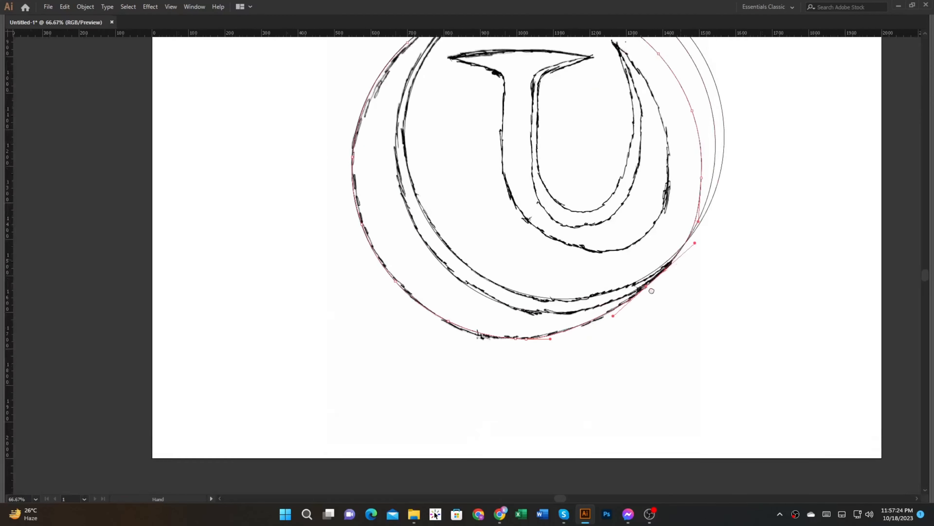
drag(652, 291, 608, 332)
key(v)
click(666, 347)
key(space)
drag(666, 347, 651, 386)
Step: Select all three circles and fill the outer crescent and adjoining thin inner crescent with black using Shape Builder
mouse_move(677, 426)
mouse_down()
mouse_move(603, 390)
mouse_move(158, 58)
mouse_up()
key(shift+m)
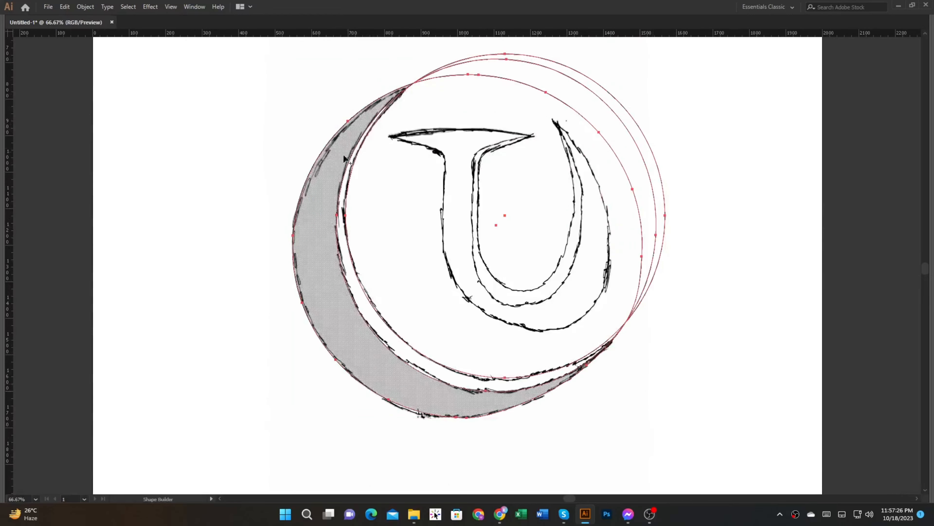
scroll(351, 153, up, 1)
key(Tab)
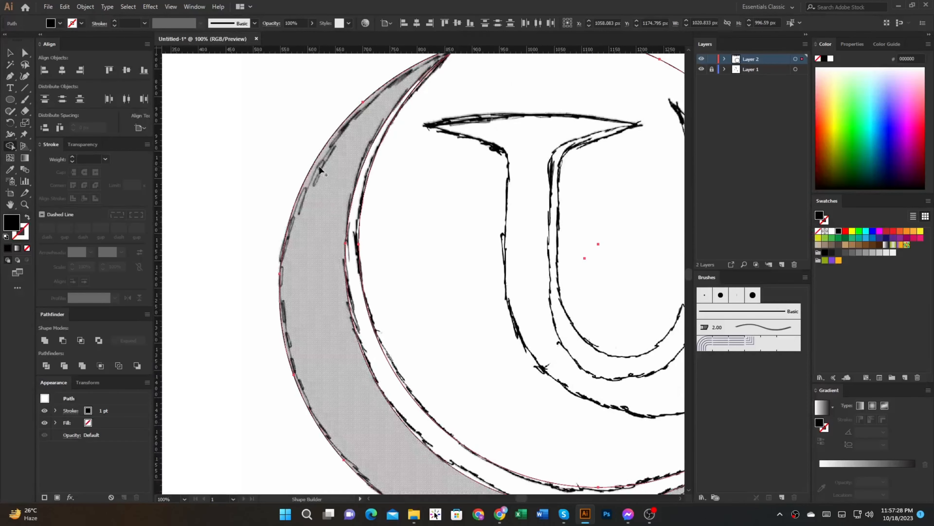
click(320, 170)
click(361, 200)
scroll(370, 204, down, 2)
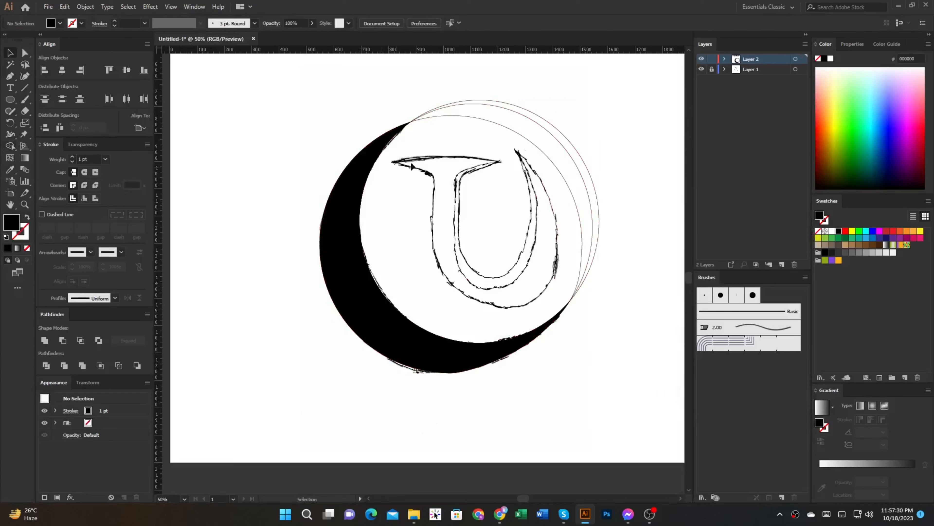
key(v)
click(420, 158)
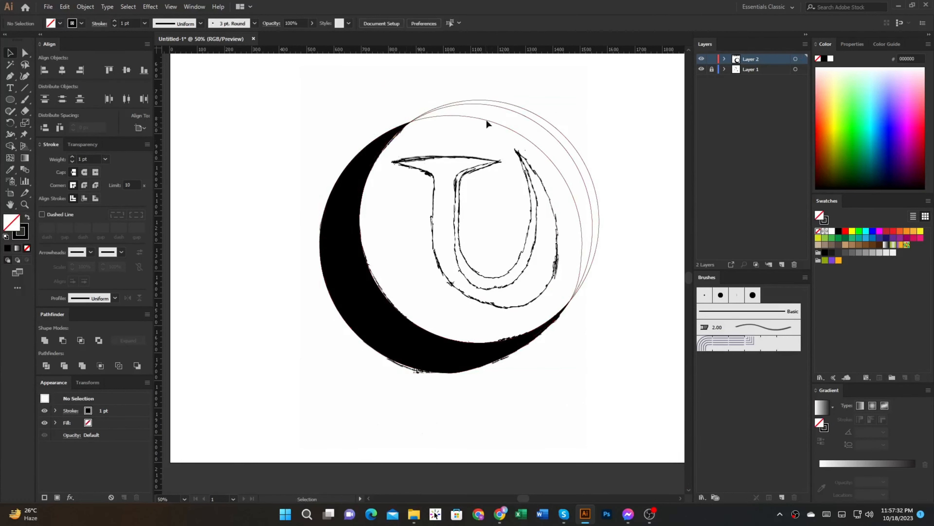
Step: Remove the leftover circle regions outside the crescents with Shape Builder
drag(514, 87, 225, 178)
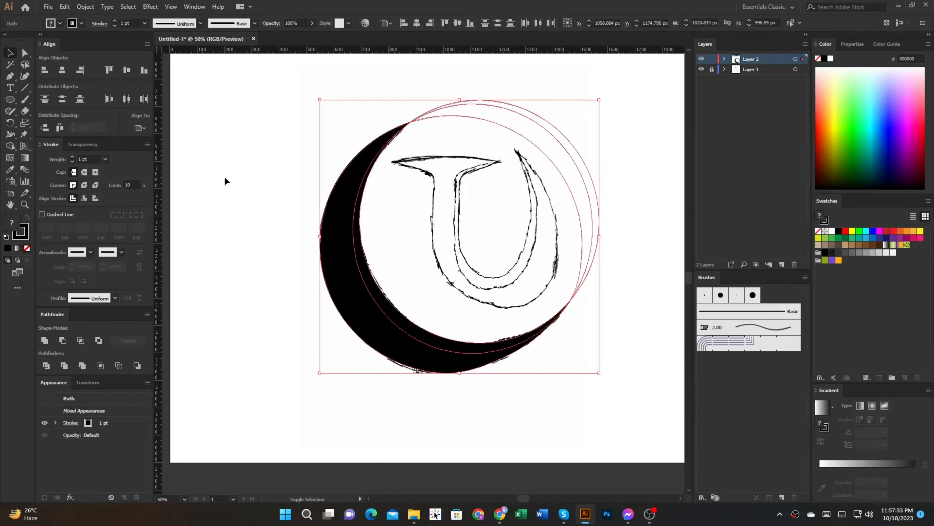
click(10, 145)
alt+drag(486, 103, 578, 271)
key(v)
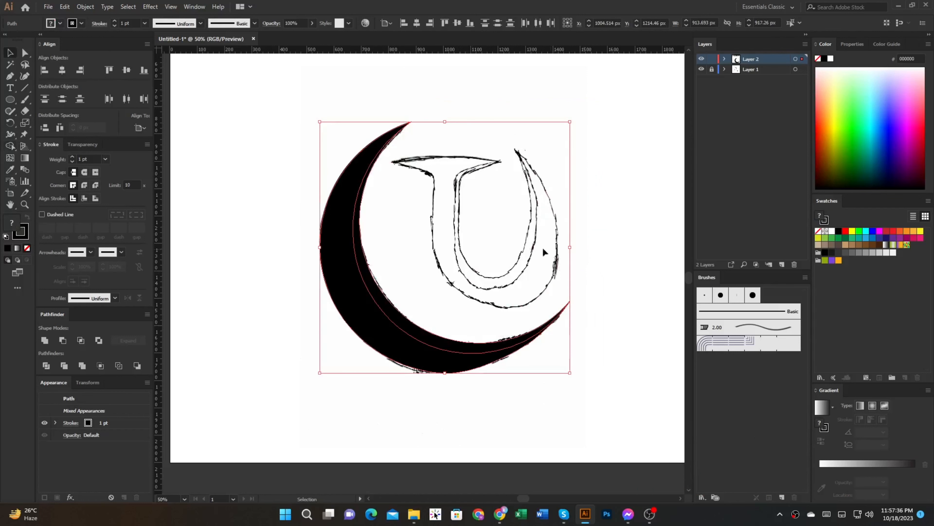
Step: Apply a black fill to the crescent shapes and remove their stroke
click(838, 232)
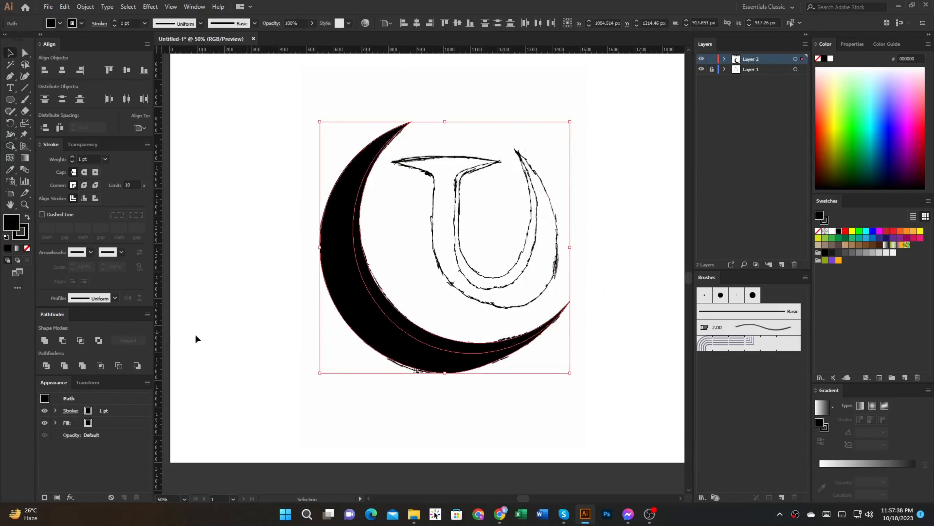
click(27, 248)
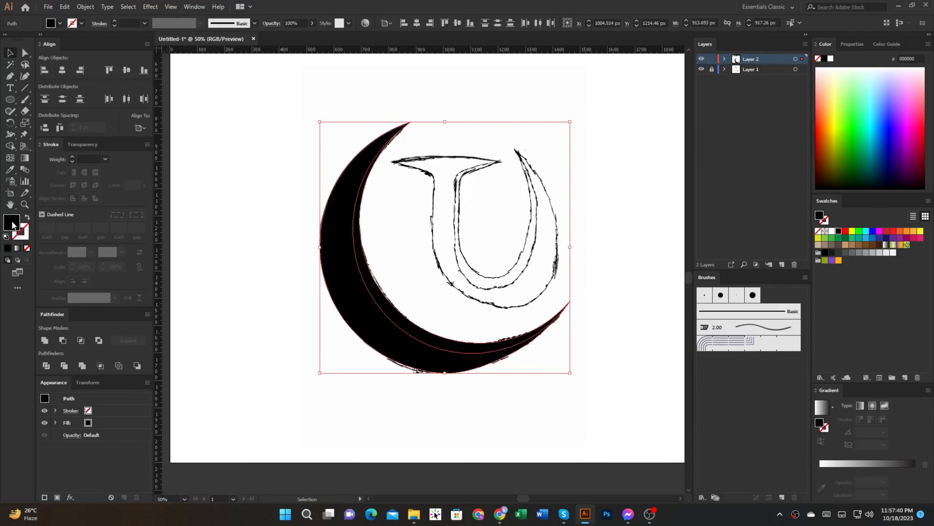
drag(261, 198, 225, 259)
click(226, 259)
Step: Draw a vertical line about 537 px long along the outer edge of the letter's stem and give it a cyan stroke
scroll(416, 261, up, 2)
drag(418, 263, 334, 175)
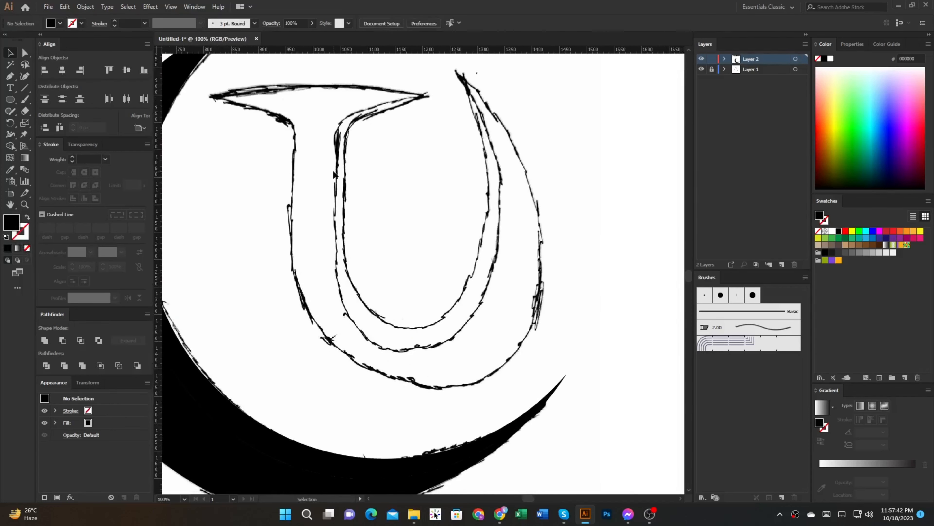
drag(299, 144, 331, 153)
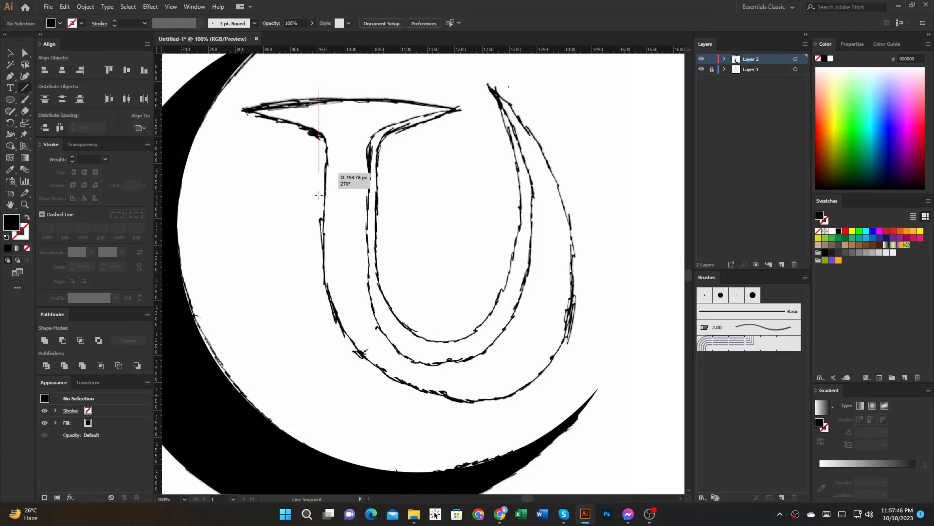
drag(318, 195, 319, 382)
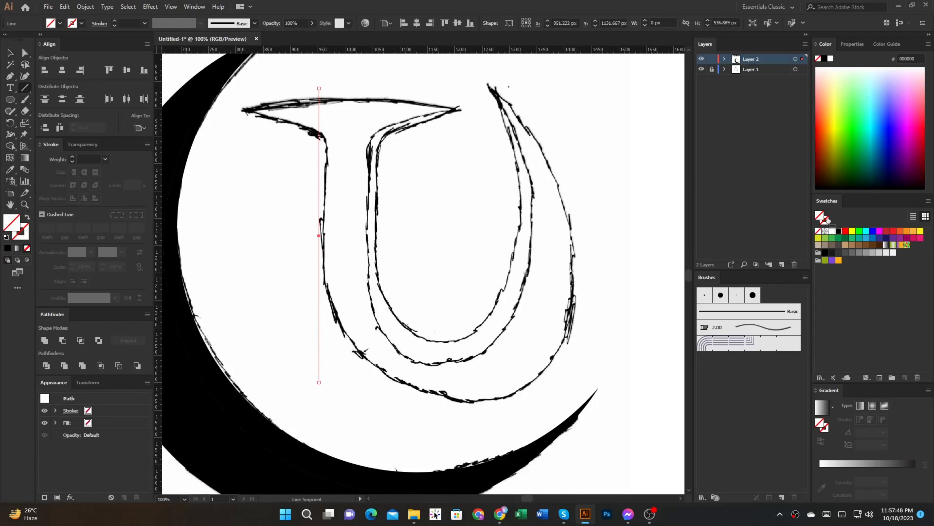
drag(828, 221, 827, 221)
key(v)
scroll(305, 239, up, 3)
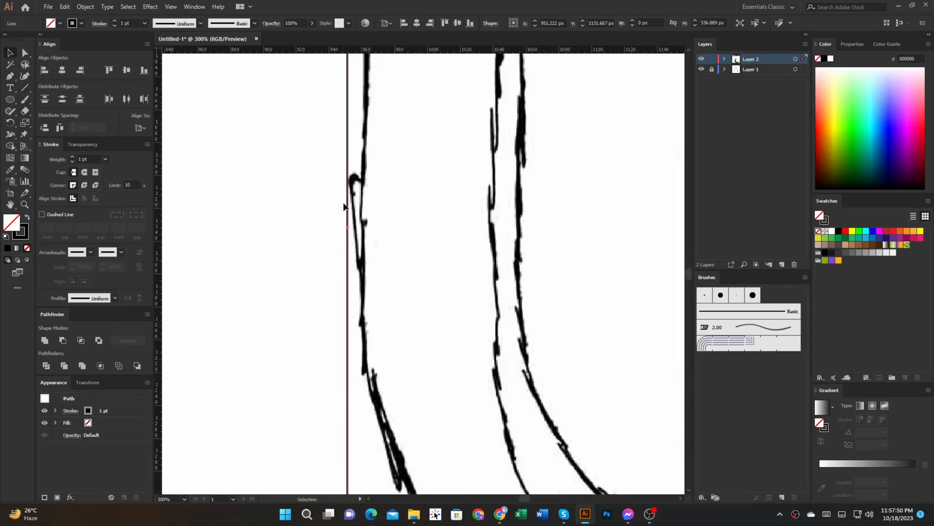
drag(344, 202, 359, 202)
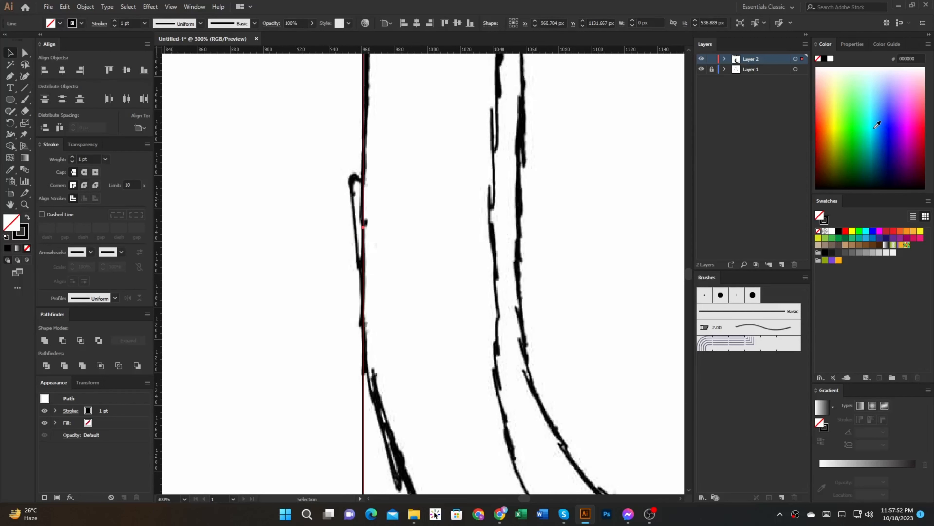
key(shift+x)
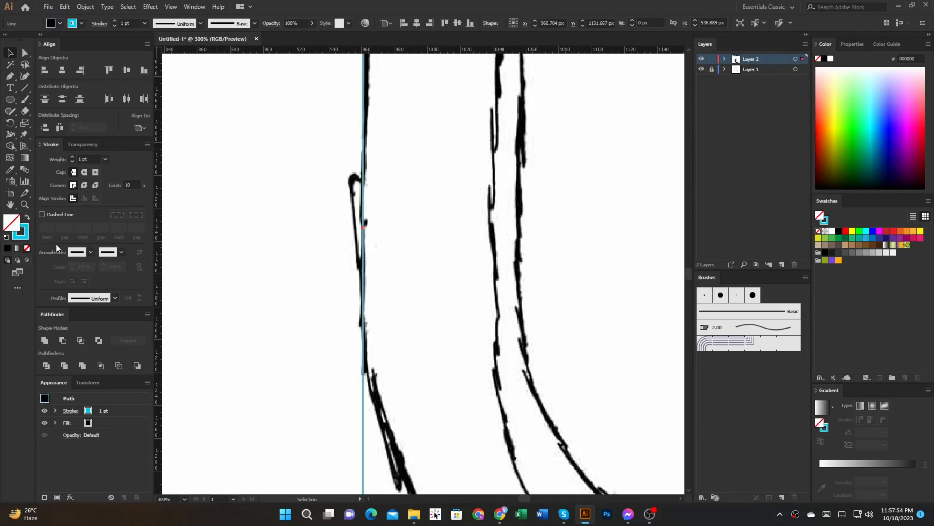
key(ctrl+shift+a)
Step: Duplicate the cyan vertical line twice and align the copies with the two inner edges of the letter's stem
scroll(284, 237, down, 2)
drag(284, 239, 300, 330)
scroll(339, 283, up, 1)
drag(317, 259, 423, 262)
scroll(430, 272, down, 2)
click(455, 297)
drag(452, 311, 382, 268)
drag(299, 384, 294, 392)
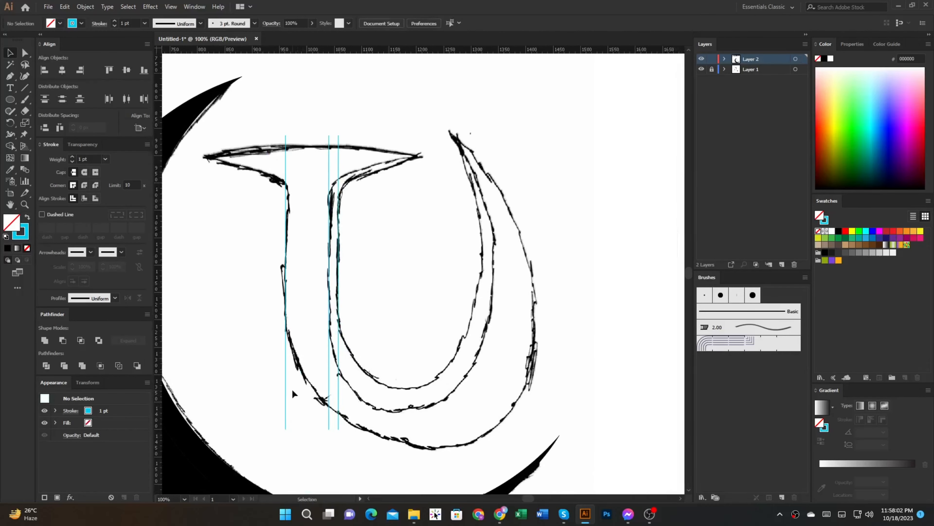
Step: Draw an ellipse over the U's innermost curve and resize it to about 260 × 516 px
drag(418, 277, 426, 384)
key(v)
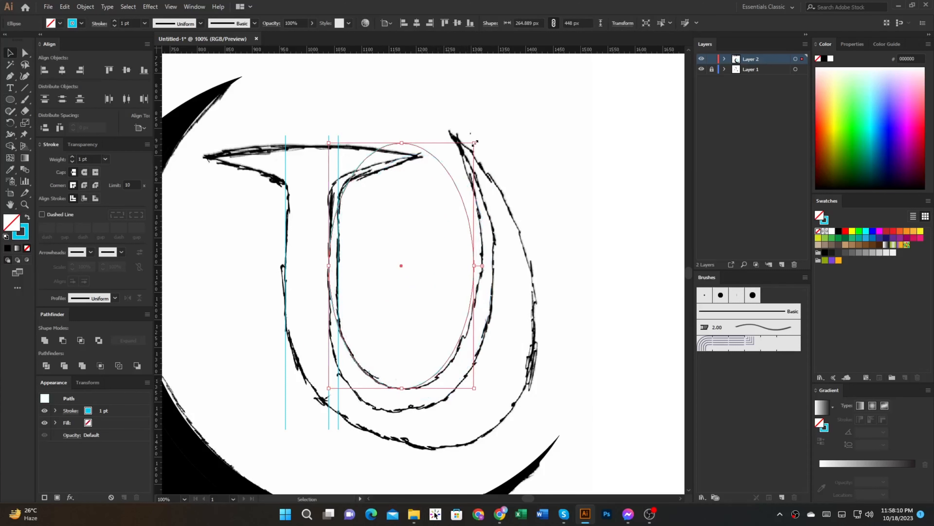
drag(475, 142, 482, 107)
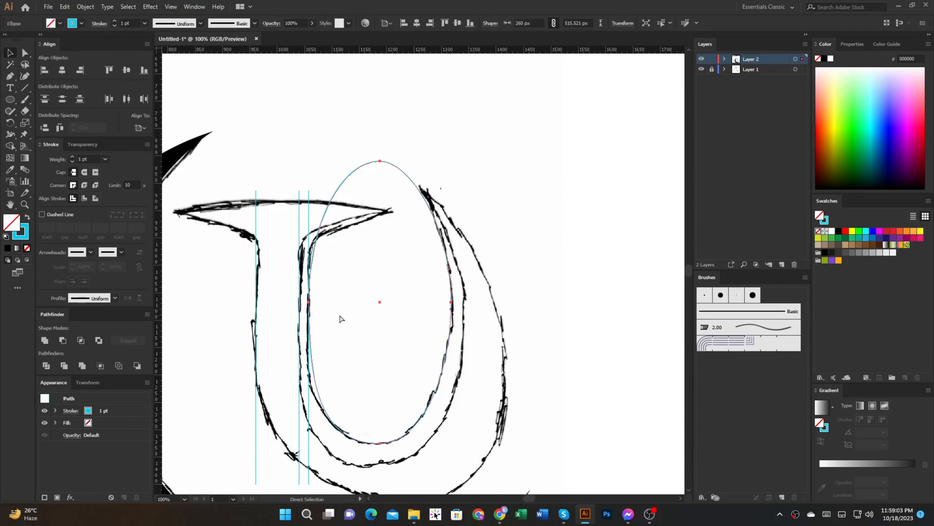
key(v)
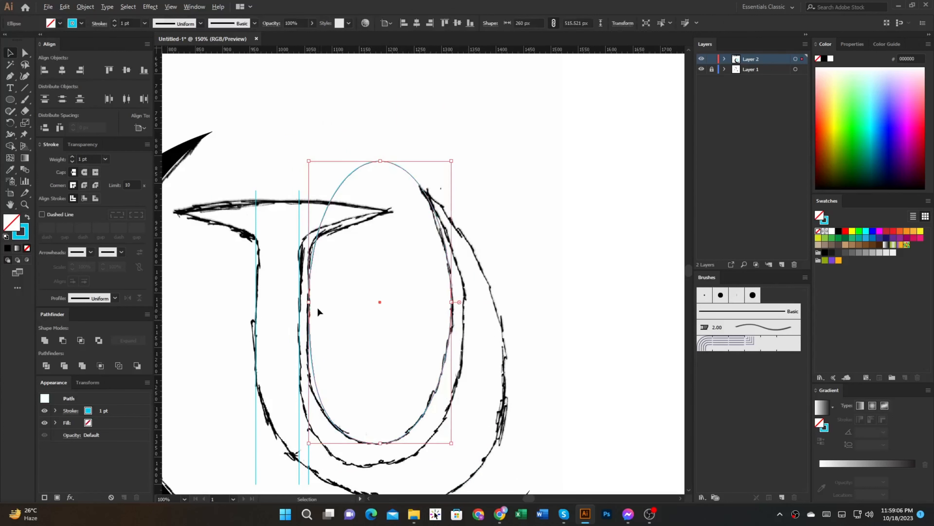
Step: Duplicate the inner ellipse, enlarge the copy to about 296 × 586 px and fit it to the U's second curve
scroll(318, 311, up, 3)
drag(308, 302, 246, 294)
scroll(325, 309, down, 3)
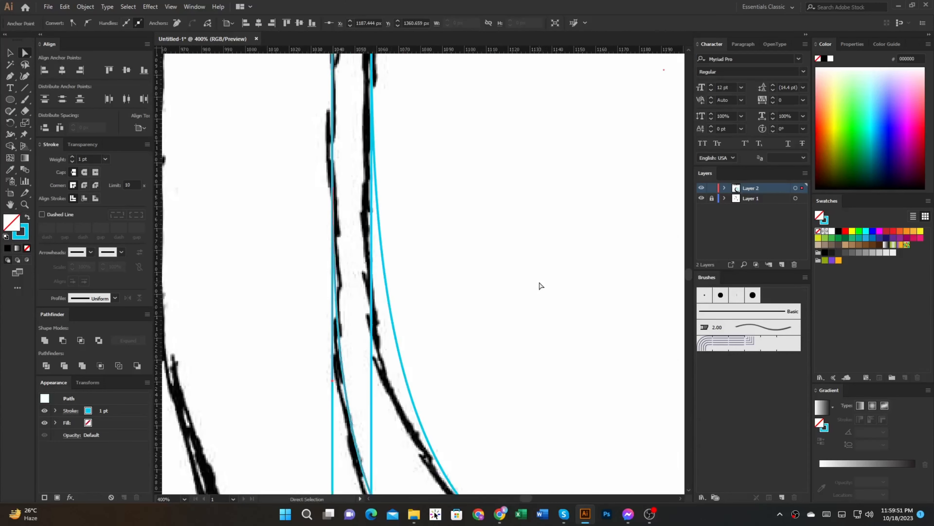
scroll(539, 284, down, 3)
drag(539, 285, 384, 357)
scroll(389, 263, down, 1)
drag(389, 263, 519, 356)
scroll(385, 265, up, 2)
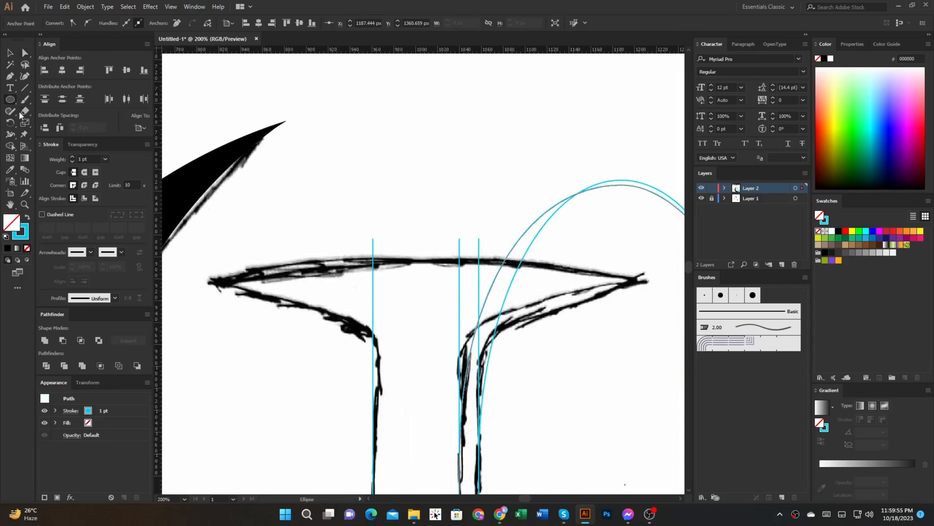
Step: Draw an ellipse about 339 × 124 px beneath the T's left serif and tilt it along the serif's slope
drag(246, 354, 432, 423)
drag(408, 368, 480, 349)
key(v)
drag(507, 265, 495, 325)
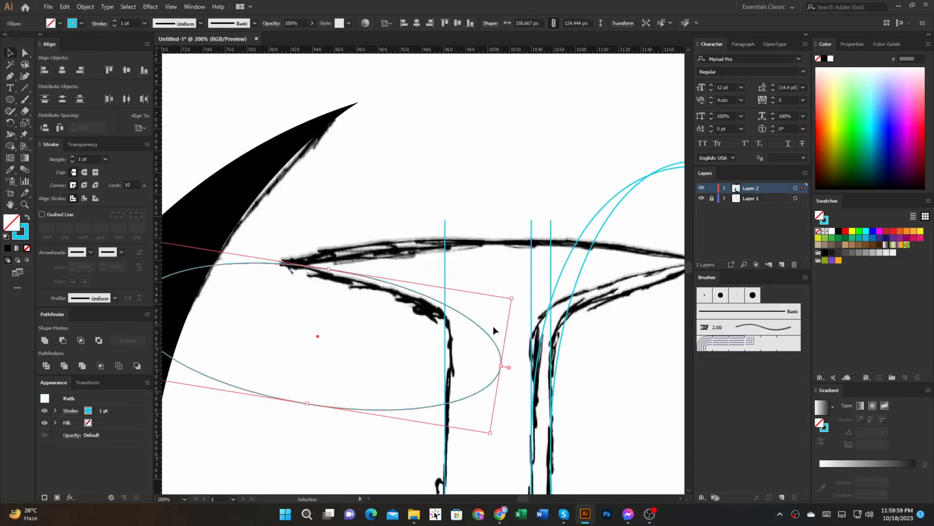
Step: Narrow the tilted ellipse to about 284 px and move its end onto the stem's outer vertical line
drag(502, 364, 446, 338)
scroll(445, 354, up, 4)
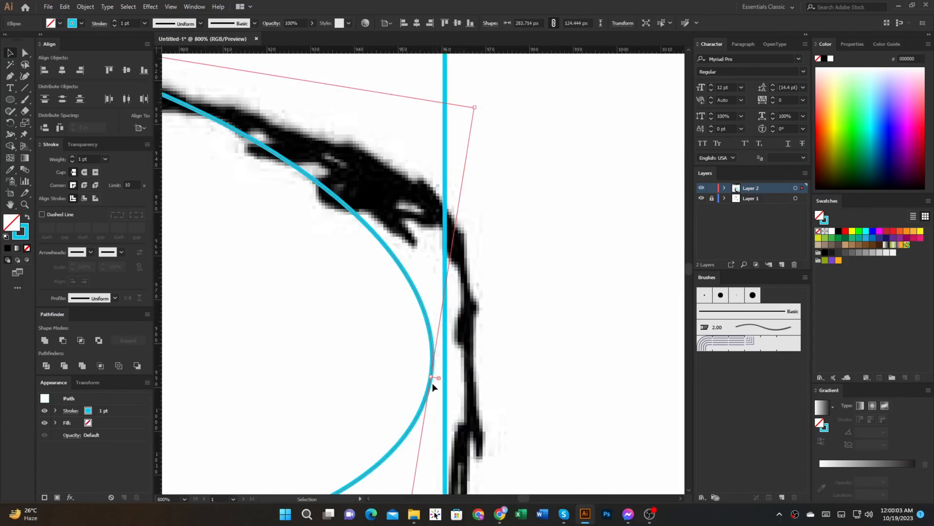
scroll(433, 387, up, 2)
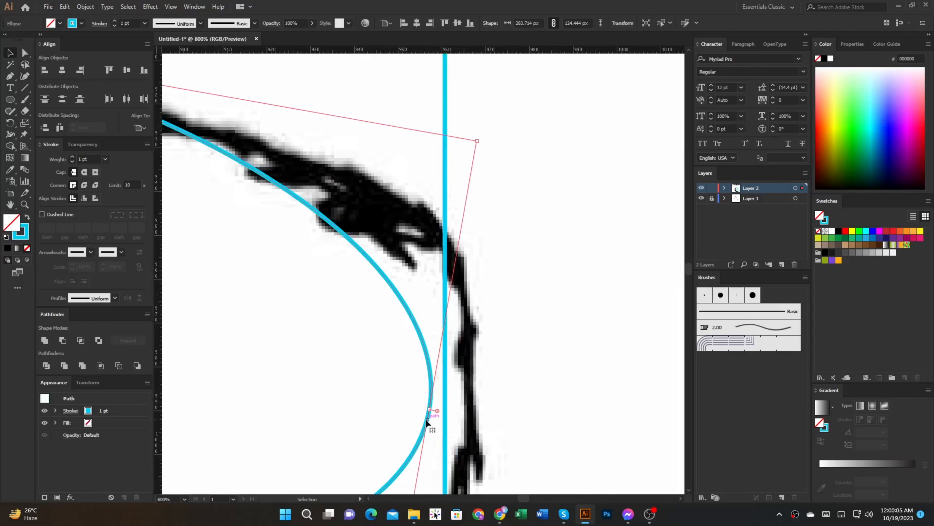
drag(426, 423, 447, 420)
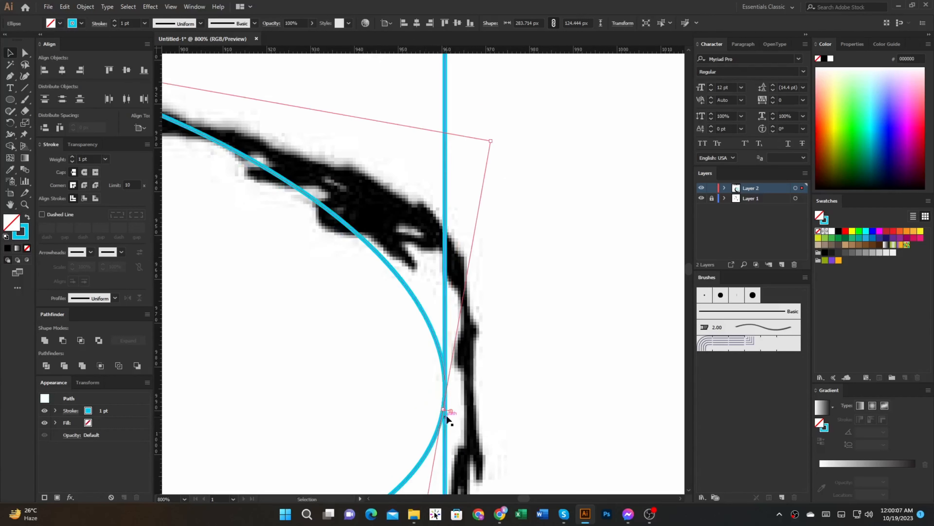
scroll(446, 420, down, 4)
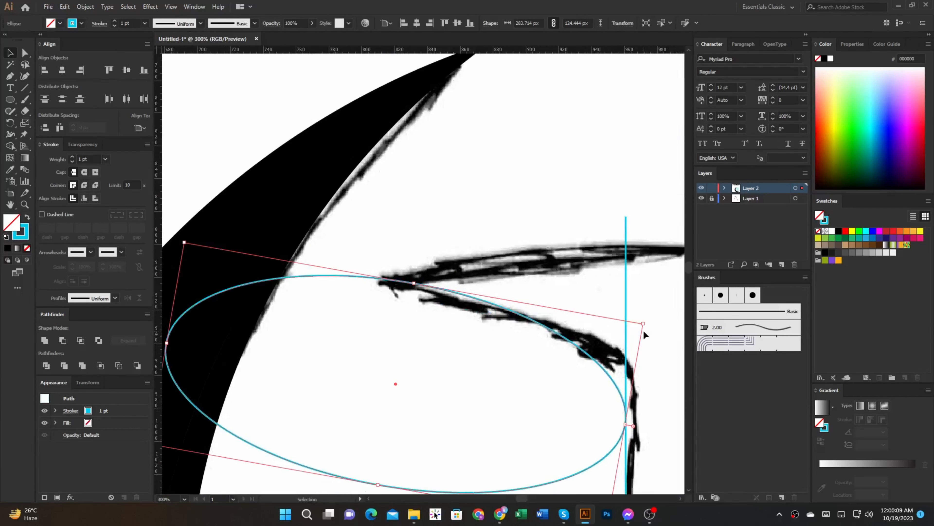
Step: Reduce the serif ellipse's tilt to match the sketched curve and check its fit in Outline view
scroll(639, 403, up, 3)
drag(605, 347, 589, 356)
scroll(597, 346, up, 3)
key(ctrl+y)
key(ctrl+y)
scroll(578, 340, down, 5)
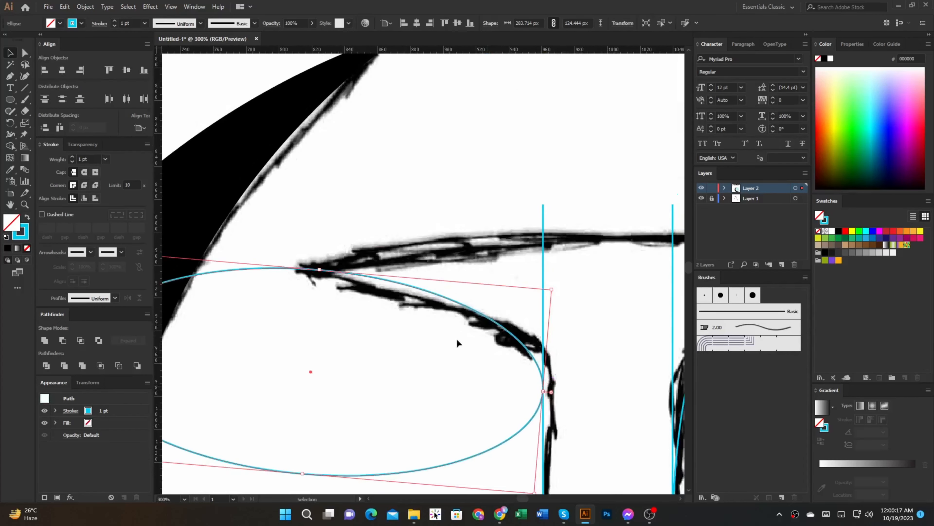
Step: Reflect a copy of the serif ellipse across the small circle's center onto the T's opposite serif
drag(352, 273, 352, 279)
drag(422, 284, 309, 294)
scroll(396, 323, down, 2)
drag(367, 291, 385, 316)
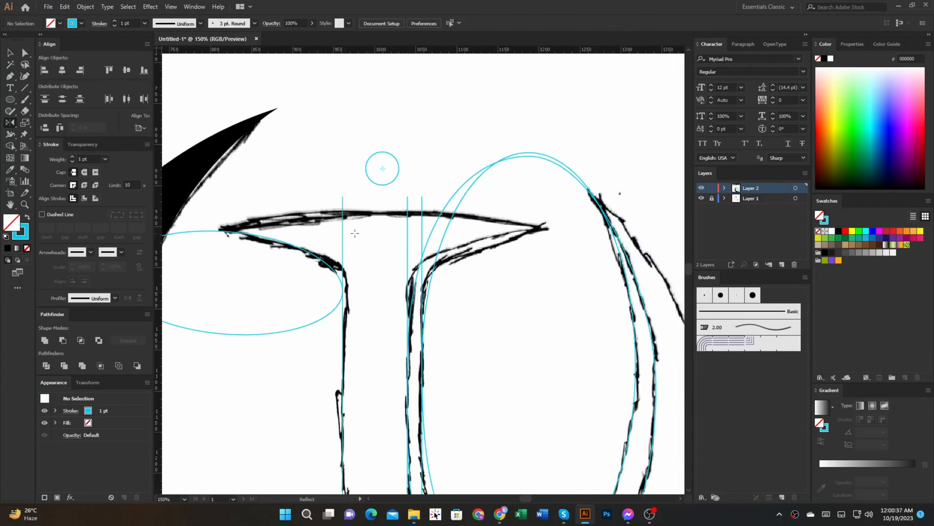
scroll(372, 236, down, 1)
key(v)
click(340, 250)
key(o)
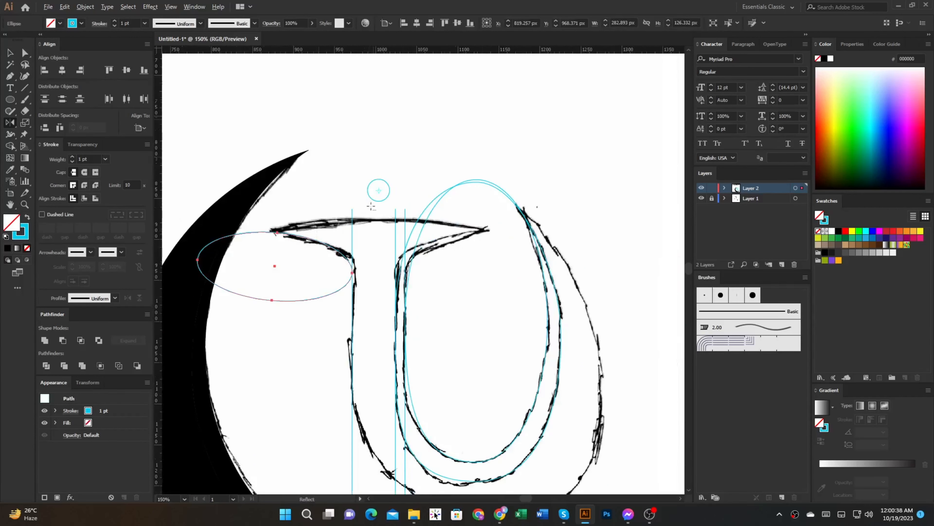
scroll(369, 209, up, 1)
drag(370, 195, 386, 273)
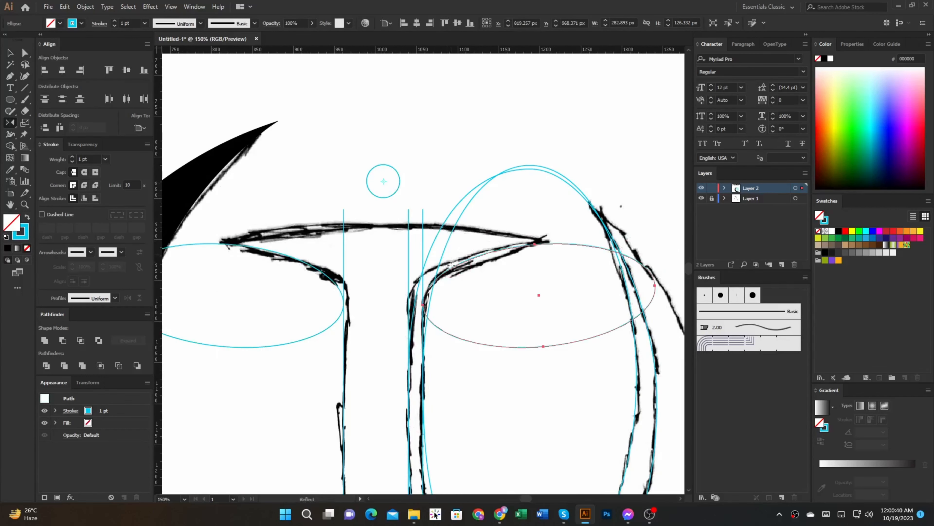
Step: Duplicate the reflected serif ellipse and shift the copy onto the stem's second vertical line
ctrl+click(502, 405)
scroll(406, 271, up, 2)
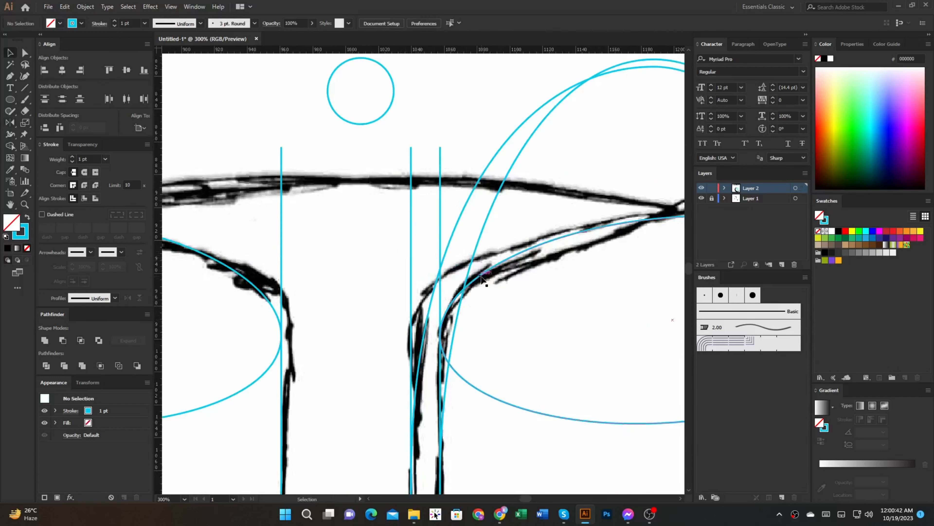
drag(476, 275, 448, 274)
scroll(423, 317, up, 3)
scroll(404, 315, down, 3)
mouse_move(399, 311)
mouse_down()
mouse_move(479, 383)
mouse_move(408, 349)
mouse_move(348, 194)
mouse_move(282, 73)
mouse_move(311, 71)
mouse_up()
scroll(468, 378, down, 2)
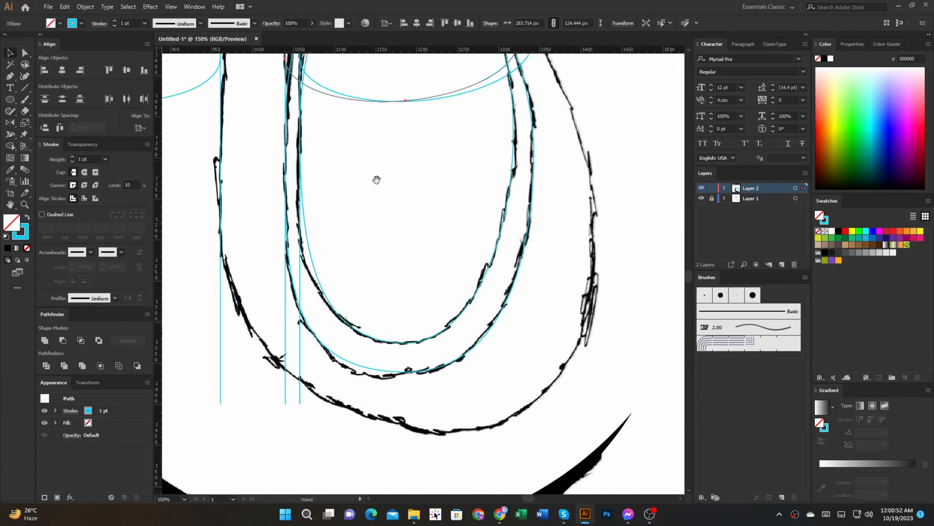
drag(378, 179, 448, 294)
scroll(474, 287, down, 2)
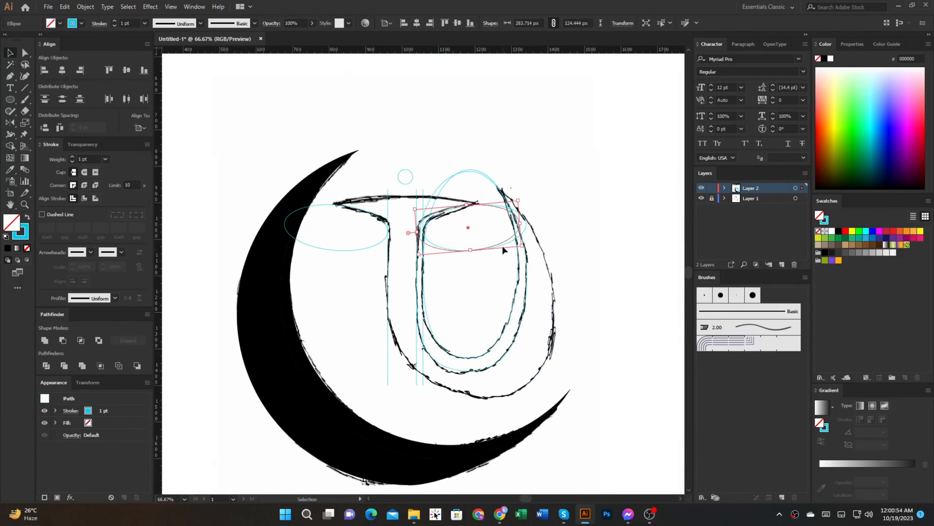
Step: Draw a curved Pen path along the T's upper edge from one serif tip to the other
scroll(495, 224, up, 3)
drag(426, 210, 548, 351)
drag(408, 301, 494, 293)
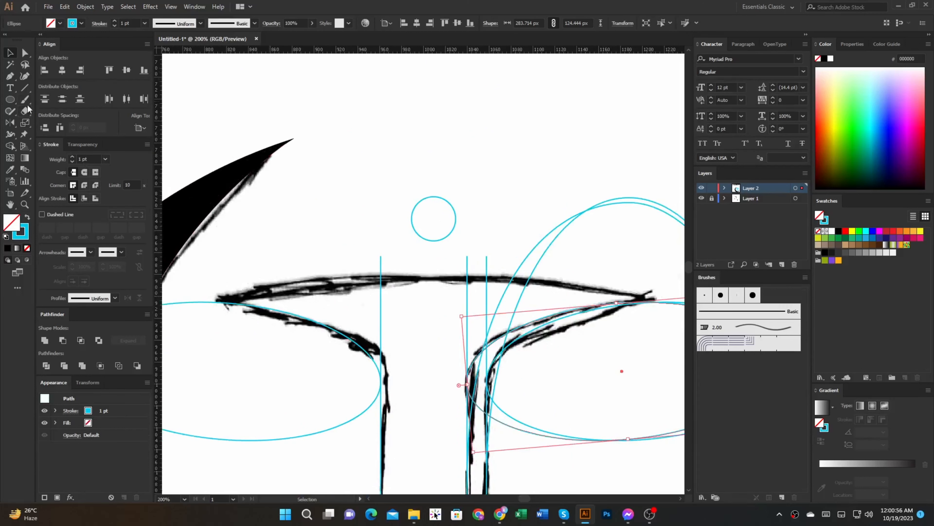
click(10, 77)
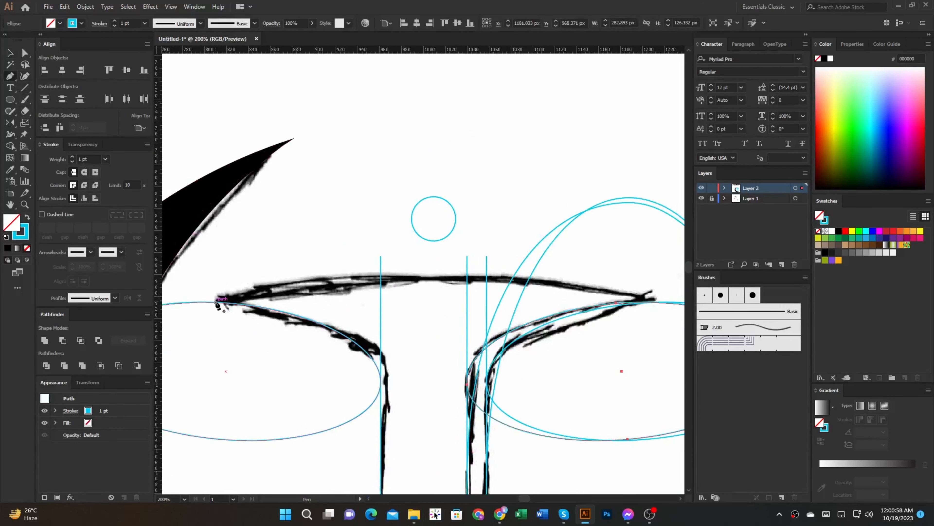
drag(521, 290, 414, 261)
drag(542, 274, 718, 330)
key(Tab)
key(a)
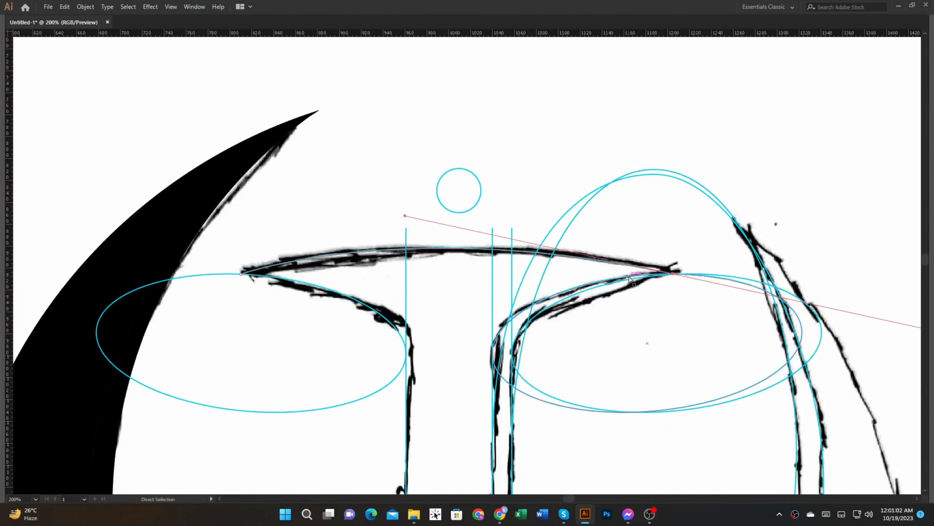
key(p)
drag(671, 274, 901, 329)
ctrl+click(707, 353)
drag(709, 356, 558, 294)
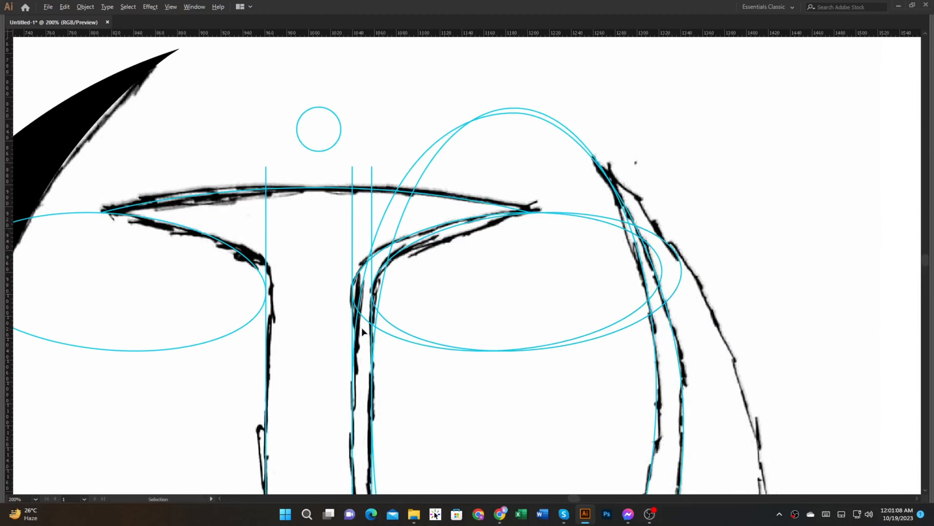
scroll(369, 327, up, 2)
scroll(383, 329, down, 2)
drag(427, 347, 434, 231)
scroll(442, 268, down, 2)
drag(443, 270, 421, 222)
key(v)
drag(496, 298, 291, 56)
key(shift+m)
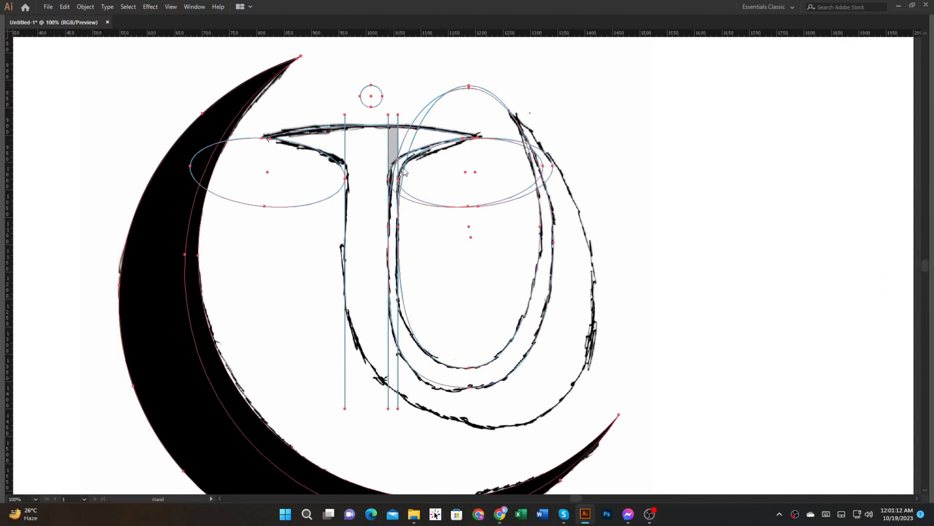
scroll(417, 136, up, 2)
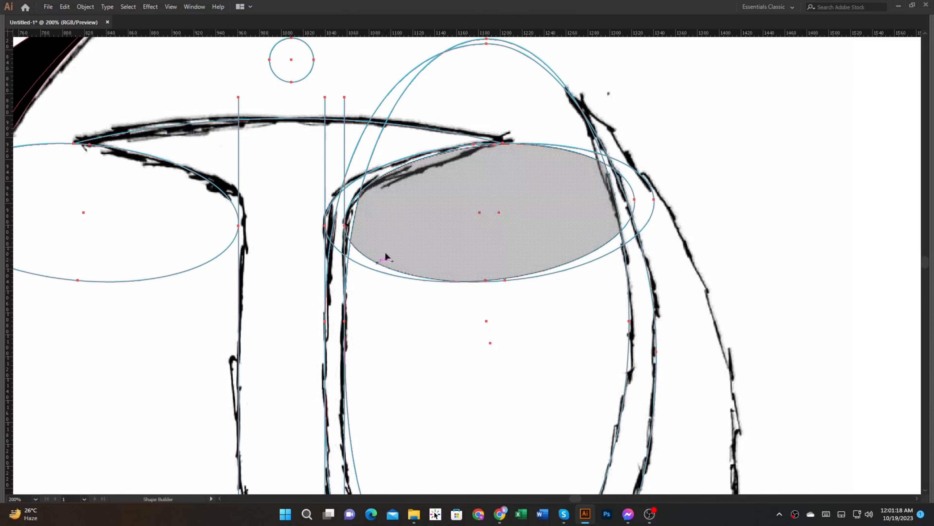
click(385, 380)
scroll(384, 380, down, 2)
Step: Duplicate the U's second ellipse and enlarge the copy so its base reaches the sketched outer curve
drag(386, 370, 415, 217)
drag(485, 315, 482, 344)
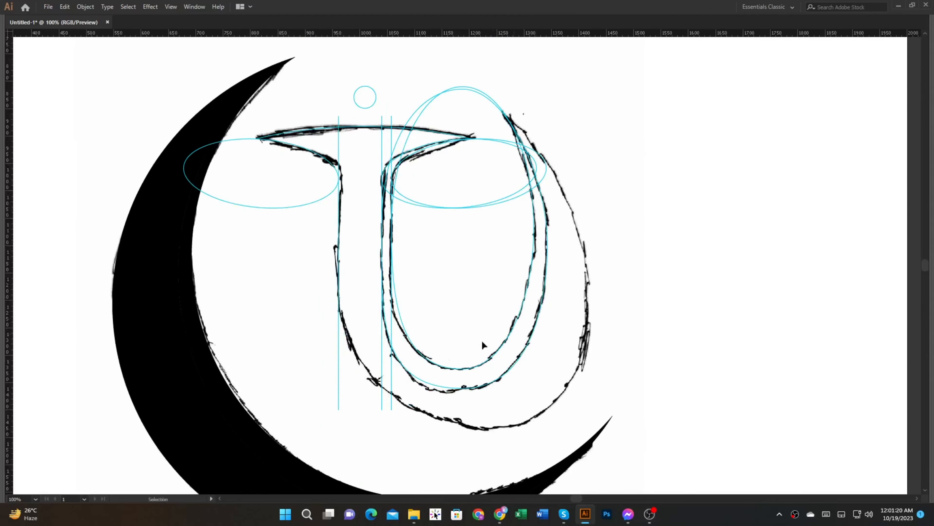
scroll(434, 389, up, 1)
key(a)
click(440, 385)
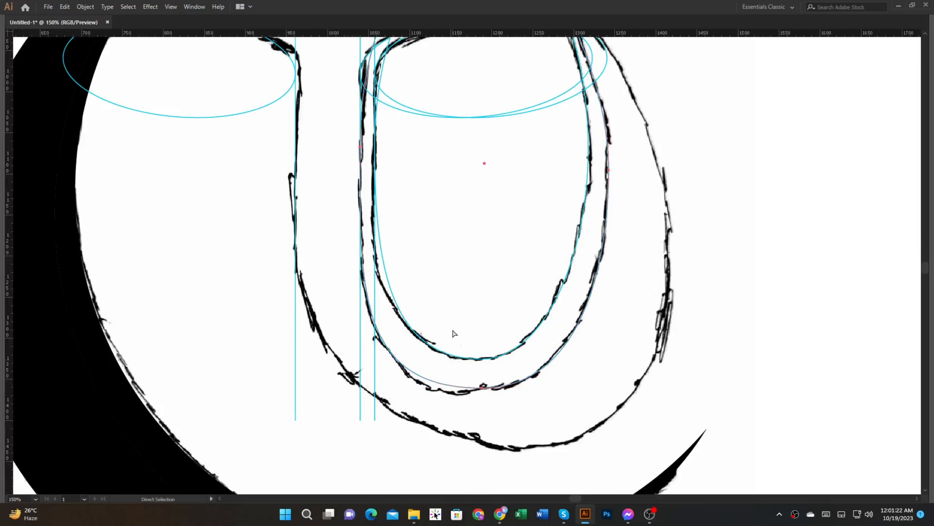
drag(482, 387, 482, 440)
drag(527, 398, 520, 415)
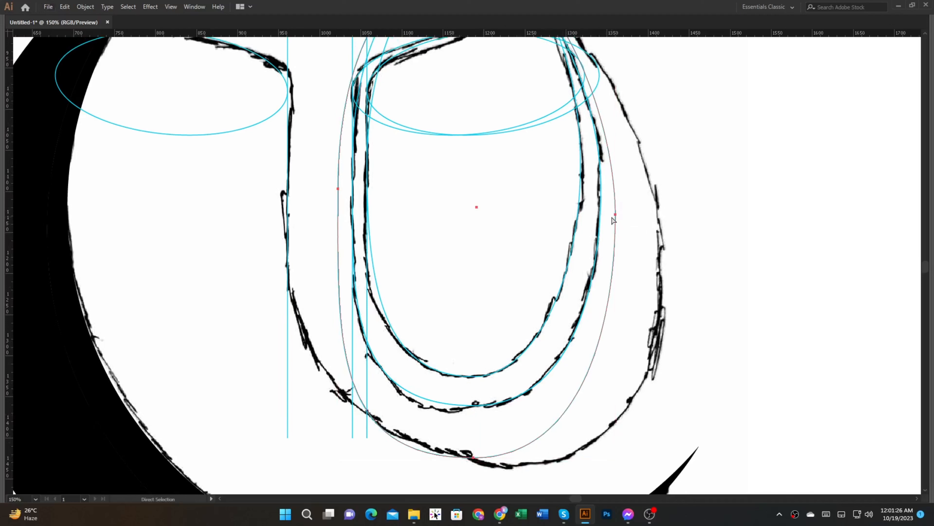
Step: Fit the enlarged ellipse to the U's outer right curve by moving its side and bottom anchors and lengthening the bottom handle
drag(616, 215, 657, 215)
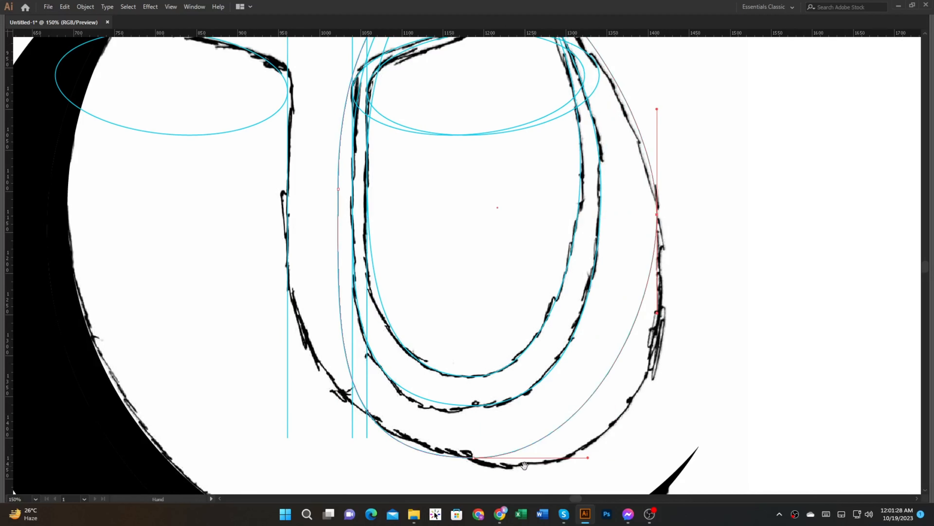
drag(473, 458, 472, 465)
drag(589, 465, 682, 472)
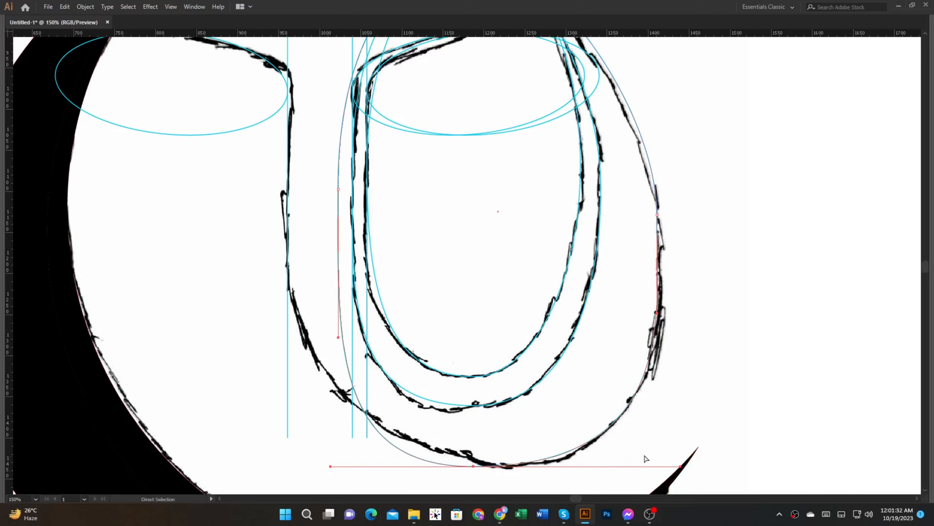
drag(464, 431, 544, 413)
Step: Move the large ellipse's left anchor onto the stem's outer vertical line and lower its bottom anchor slightly
scroll(542, 412, down, 1)
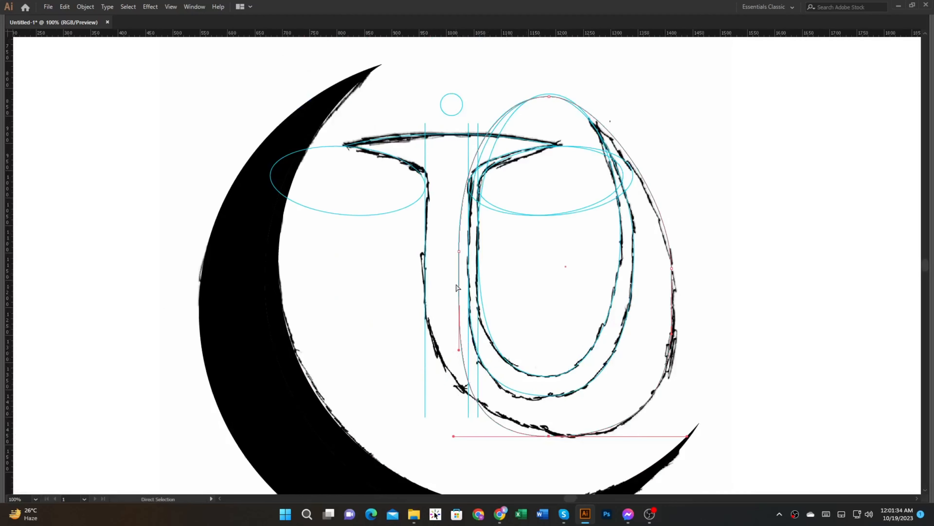
drag(461, 254, 429, 254)
scroll(487, 430, up, 1)
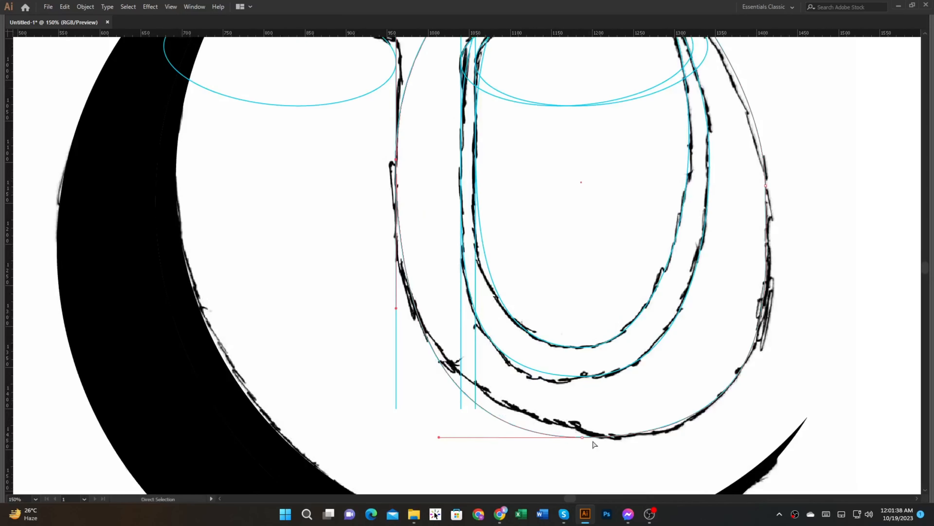
drag(585, 440, 585, 444)
scroll(622, 452, down, 2)
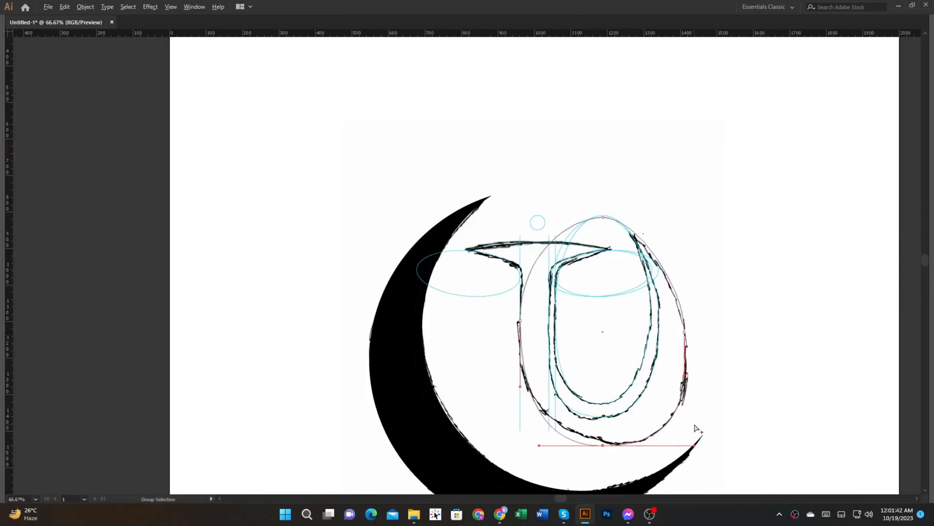
Step: Try to raise the large ellipse's bottom anchor to match the sketch's lower-left curve
scroll(694, 424, up, 1)
key(v)
key(Tab)
key(Tab)
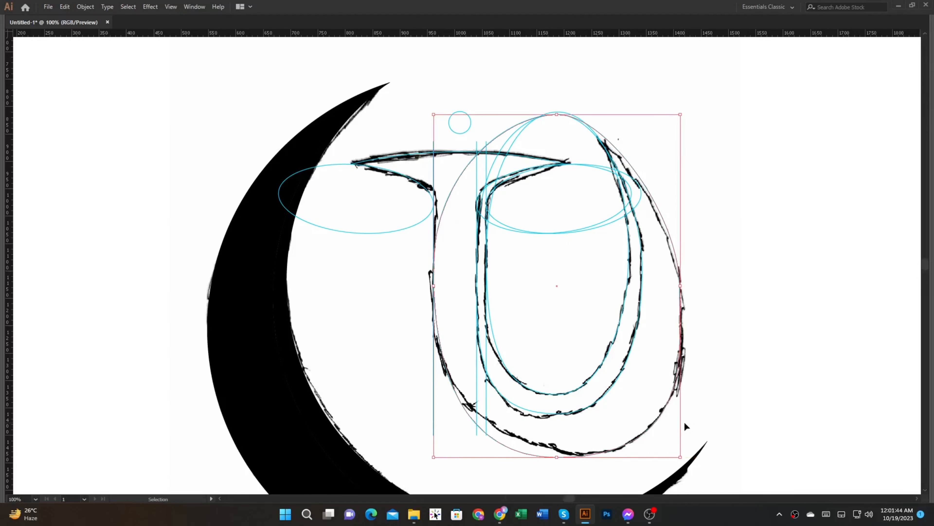
key(a)
scroll(521, 446, up, 2)
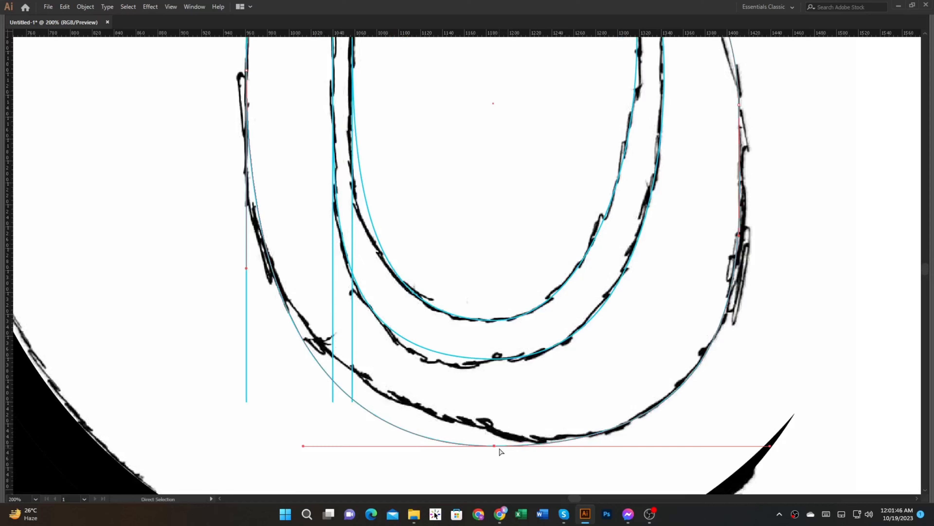
drag(495, 446, 495, 421)
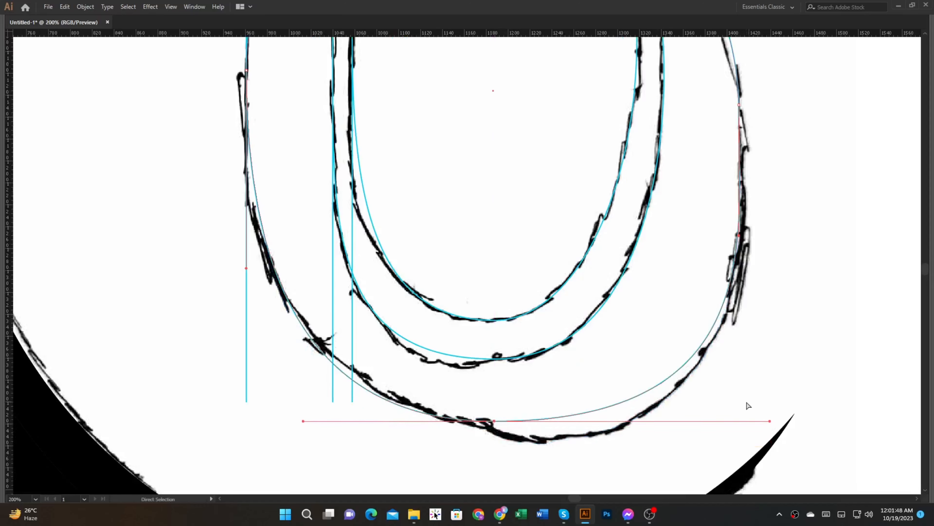
scroll(691, 407, down, 2)
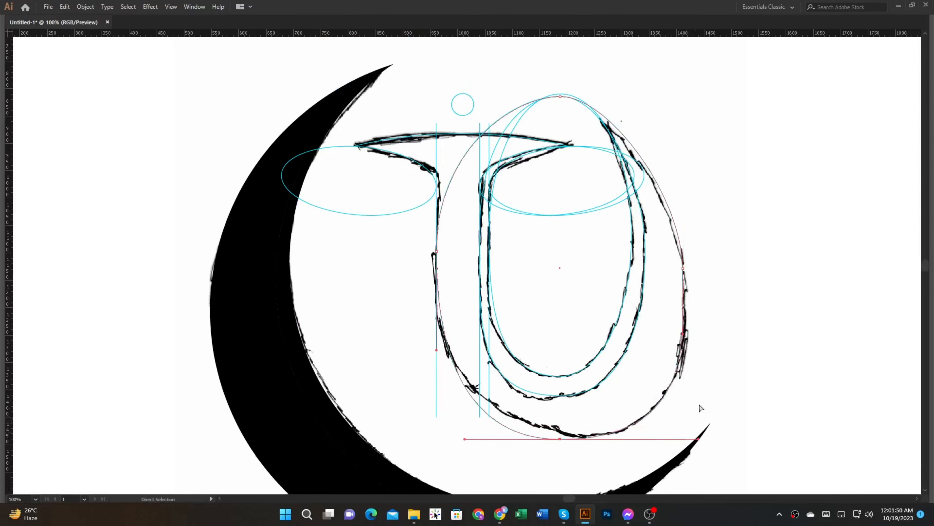
Step: Select the T and U construction paths without the crescent for Shape Builder and swap the cyan stroke colour to the fill
click(715, 394)
scroll(715, 394, down, 1)
drag(715, 394, 692, 392)
drag(646, 356, 463, 188)
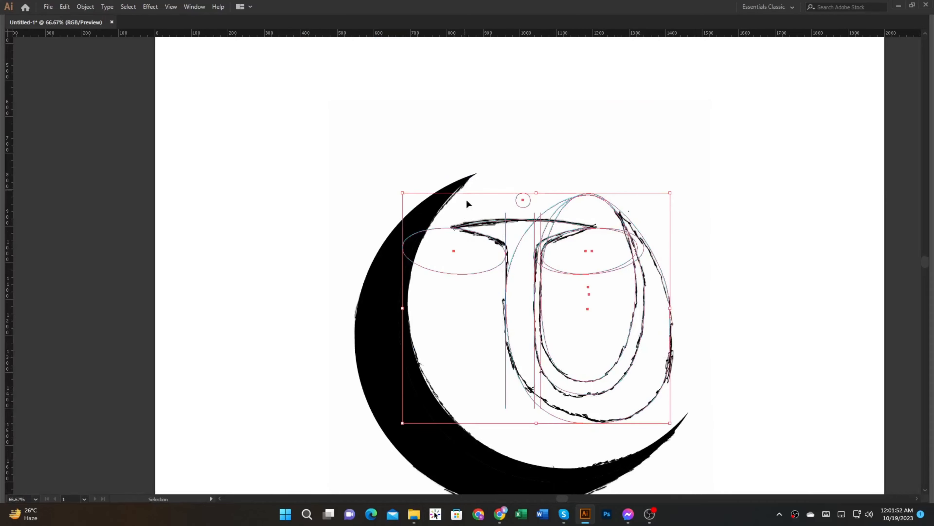
key(shift+m)
scroll(512, 234, up, 2)
key(Tab)
drag(511, 235, 366, 173)
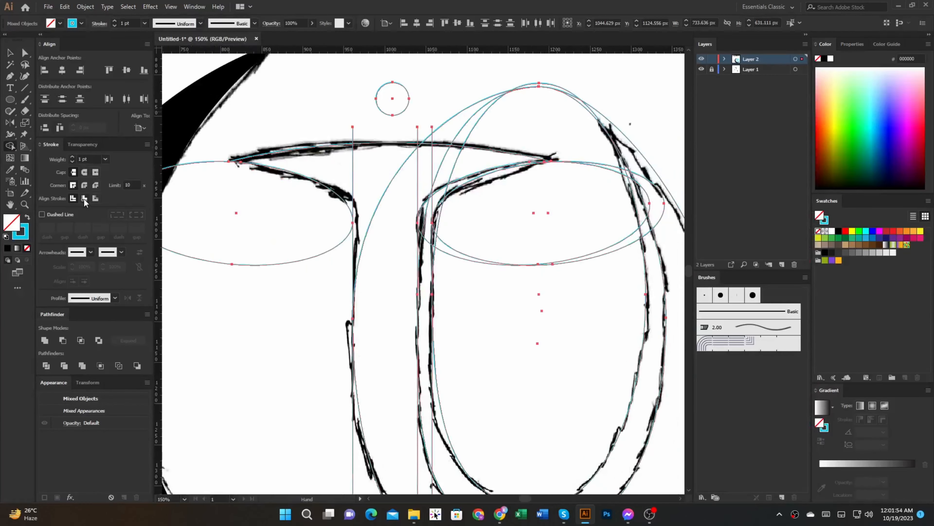
key(shift+x)
Step: Merge the T's crossbar and stem with the U's outer band using Shape Builder
drag(309, 163, 471, 159)
drag(404, 232, 385, 137)
drag(384, 137, 384, 173)
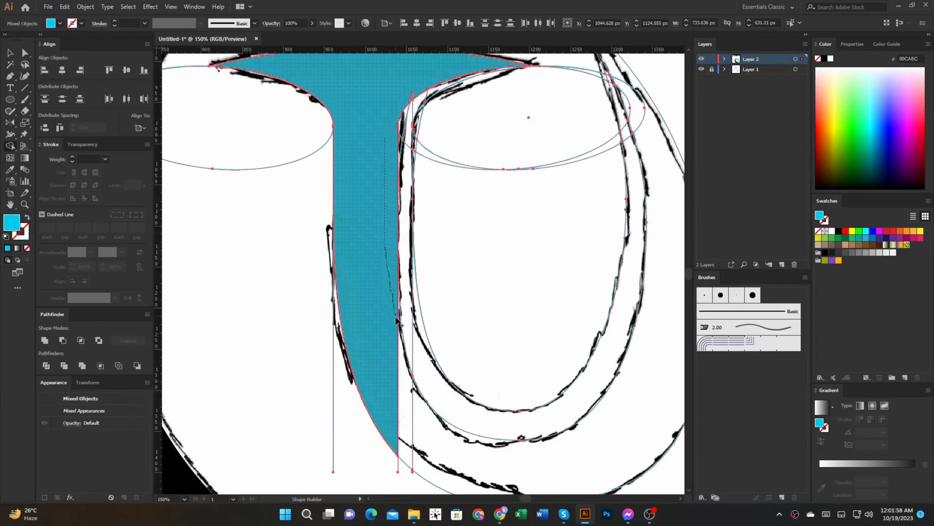
mouse_move(397, 367)
mouse_down()
mouse_move(475, 474)
mouse_move(488, 478)
mouse_up()
drag(457, 465, 342, 421)
mouse_move(455, 362)
mouse_down()
mouse_move(429, 430)
mouse_move(519, 181)
mouse_up()
drag(489, 117, 492, 119)
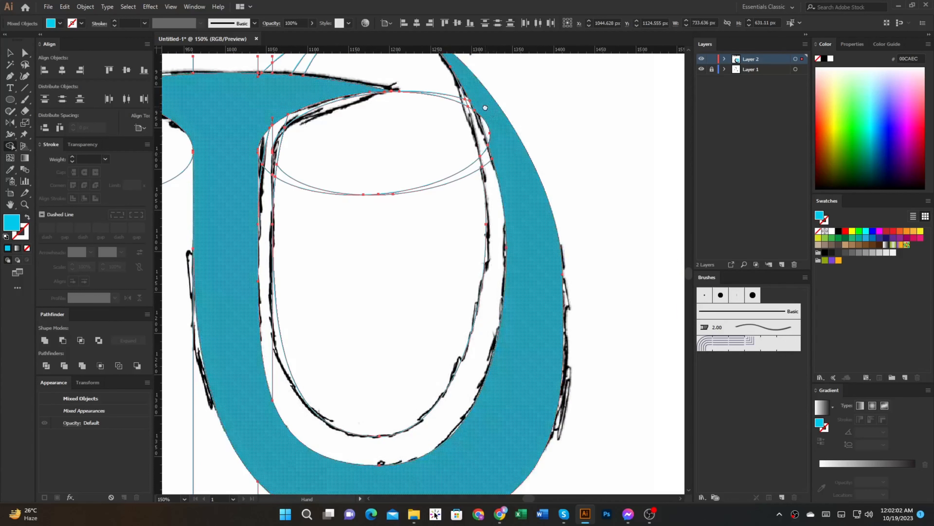
Step: Fill the small regions inside the U's upper tip with Shape Builder
scroll(505, 185, up, 2)
drag(491, 173, 520, 246)
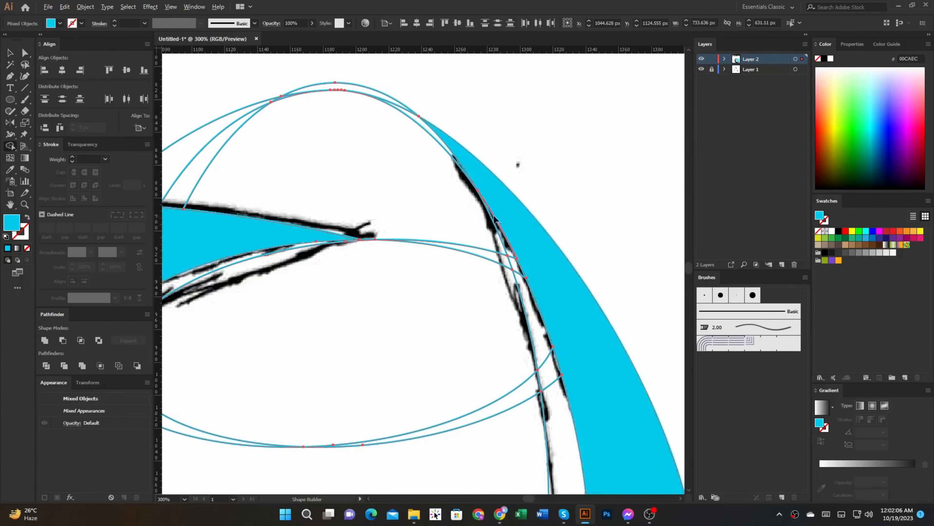
scroll(486, 210, up, 2)
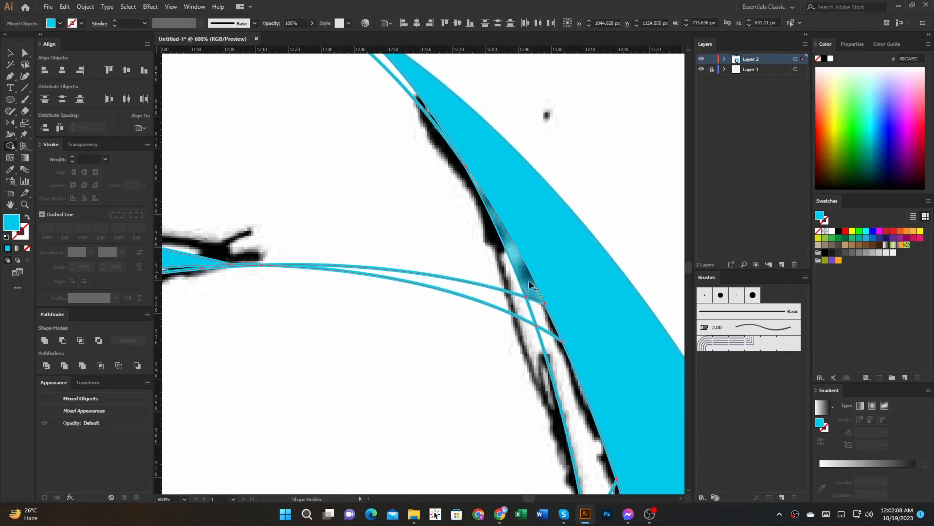
scroll(529, 281, down, 2)
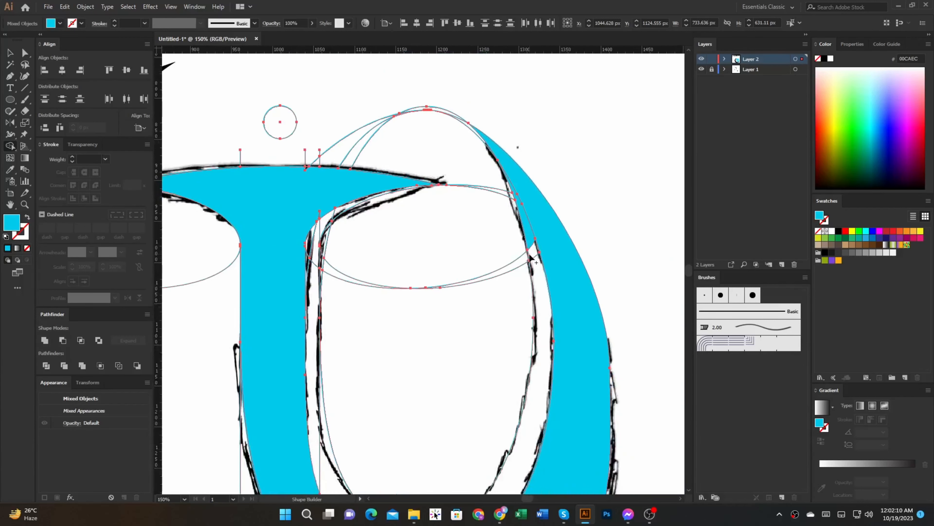
Step: Fill the narrow band along the U's inner curve and up the stem's inner edge to the serif with Shape Builder
drag(547, 357, 545, 368)
drag(412, 448, 480, 344)
scroll(409, 372, up, 2)
drag(392, 381, 346, 162)
drag(350, 111, 352, 411)
mouse_move(356, 287)
mouse_down()
mouse_move(345, 229)
mouse_move(358, 195)
mouse_move(385, 154)
mouse_move(412, 141)
mouse_move(380, 146)
mouse_up()
scroll(363, 150, up, 3)
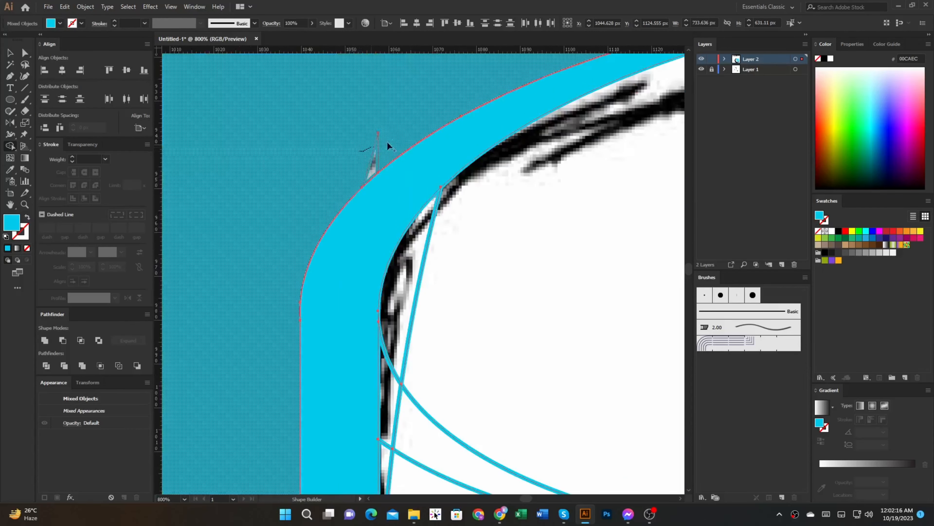
scroll(374, 232, down, 3)
mouse_move(377, 305)
mouse_down()
mouse_move(374, 233)
mouse_move(352, 287)
mouse_up()
drag(344, 340, 361, 161)
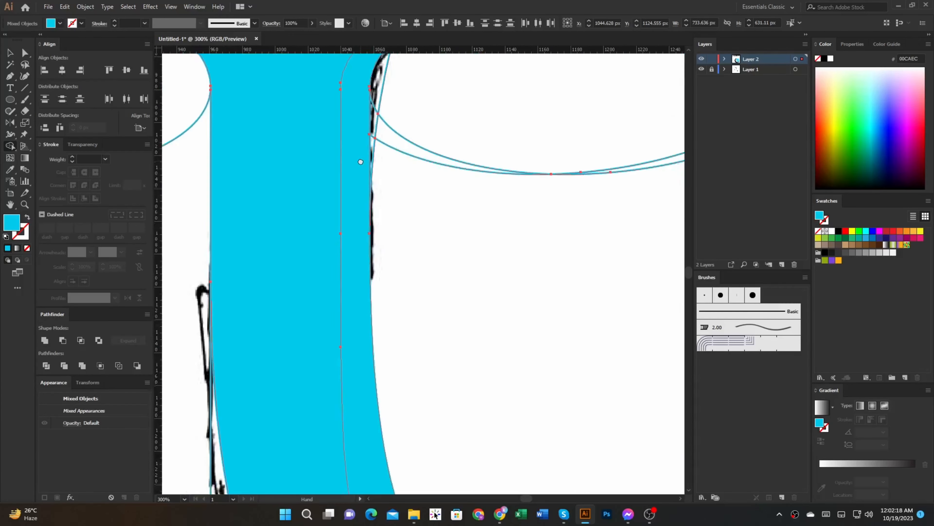
scroll(386, 280, down, 3)
Step: Delete the leftover T and U construction paths, cutting the filled TU shapes and pasting them back in place
key(a)
click(396, 294)
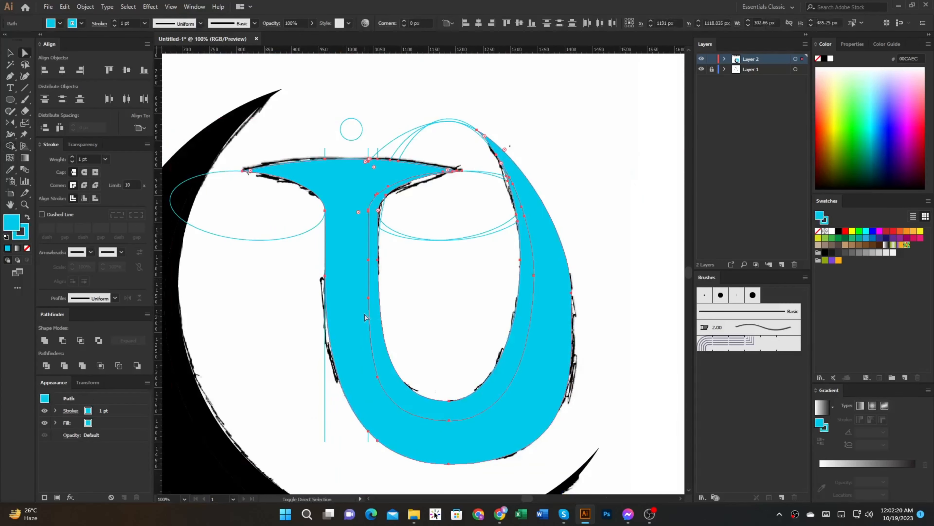
ctrl+shift+click(369, 311)
key(ctrl+x)
scroll(370, 311, down, 2)
key(v)
click(345, 305)
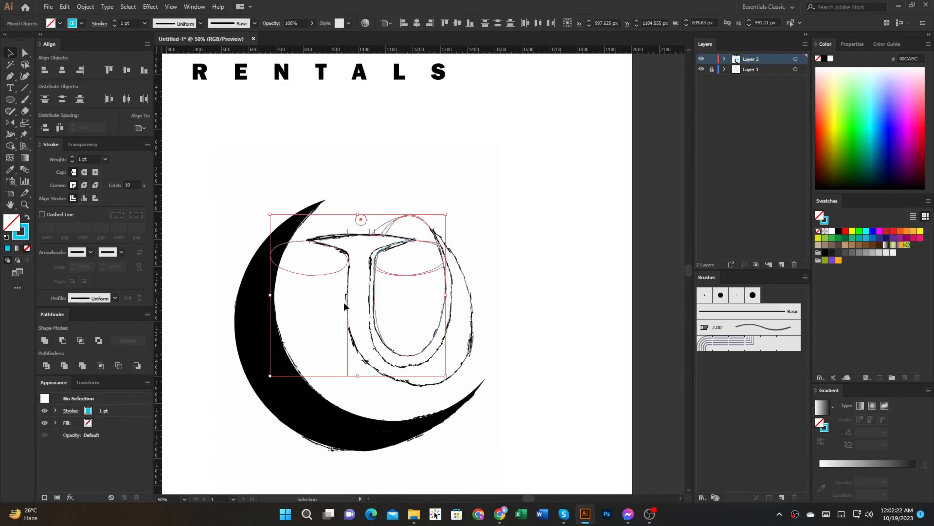
key(Delete)
key(ctrl+f)
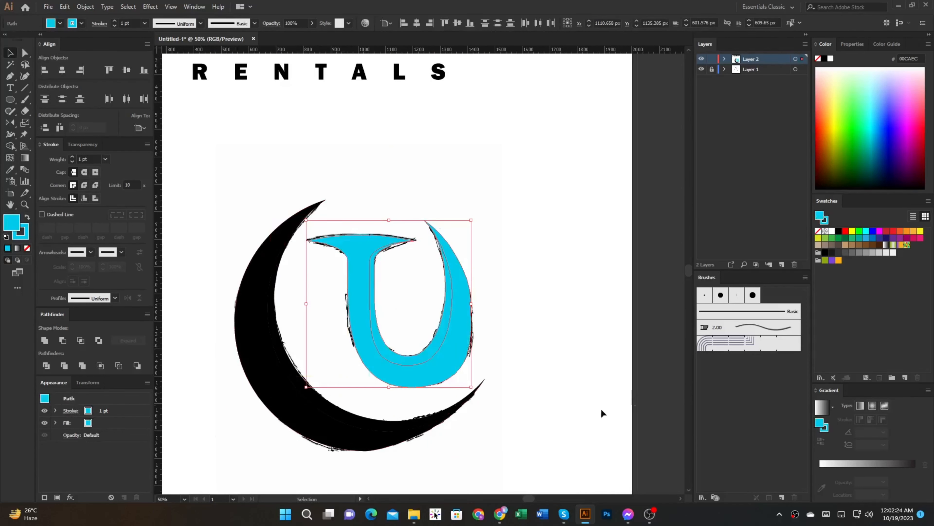
Step: Recolour the TU shapes with the crescent's black fill and no stroke using the Eyedropper
scroll(574, 408, down, 1)
key(i)
click(433, 396)
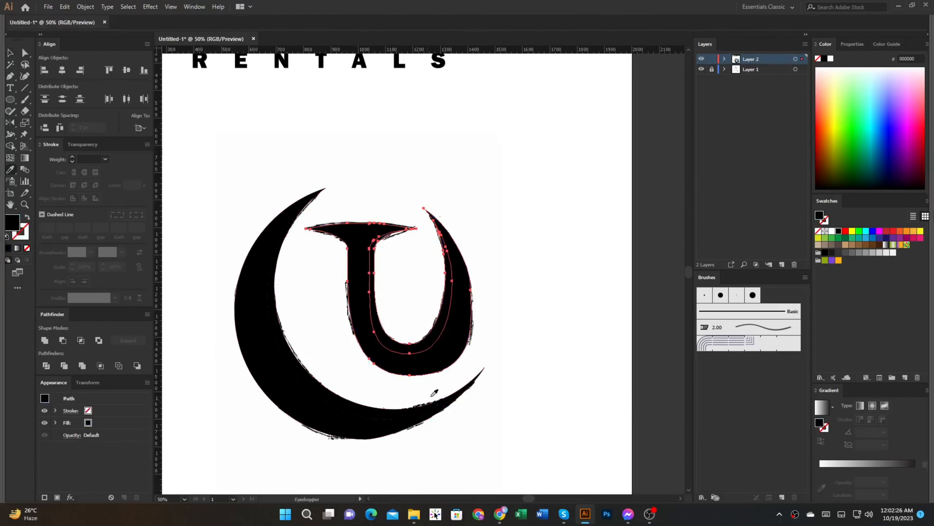
key(Tab)
scroll(408, 350, up, 1)
scroll(409, 347, down, 2)
drag(434, 351, 551, 332)
key(v)
click(499, 360)
Step: Draw a 2000 x 2000 px black rectangle covering the artboard and place it behind all the artwork
scroll(390, 425, up, 1)
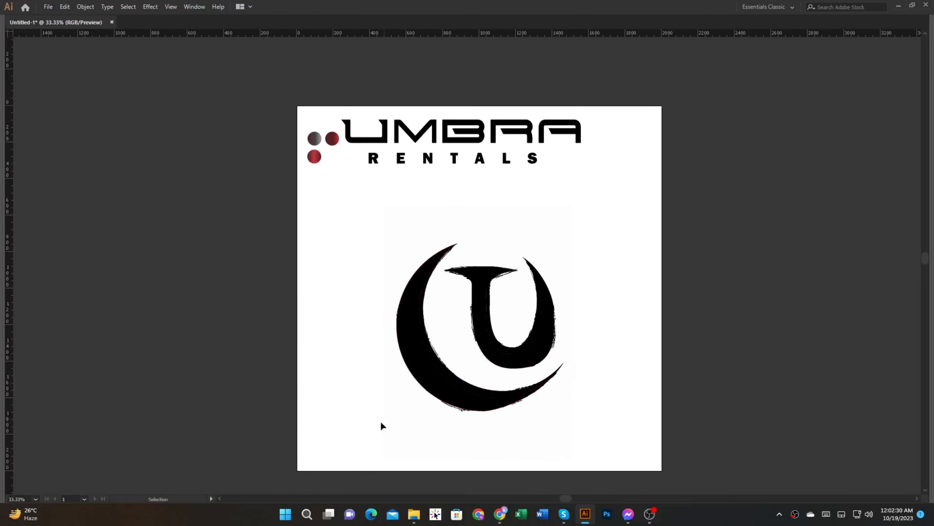
drag(296, 472, 662, 106)
key(Tab)
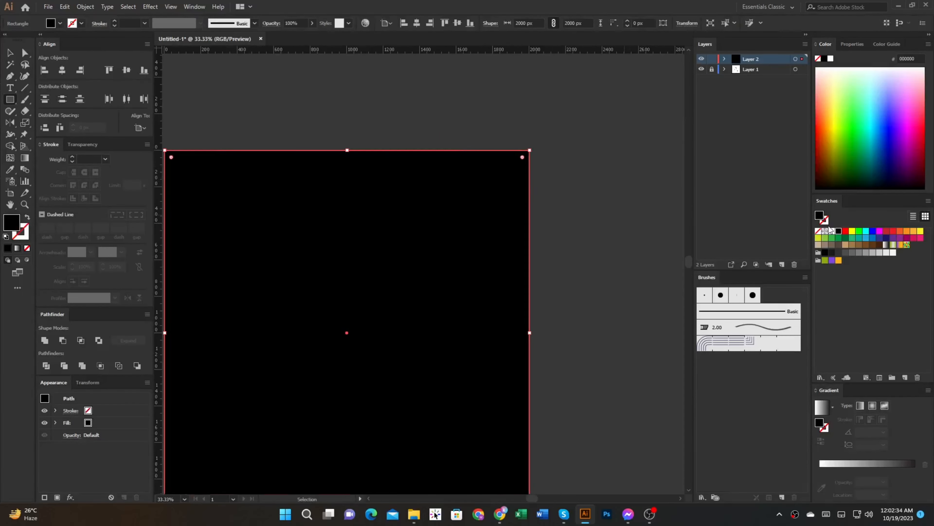
key(Tab)
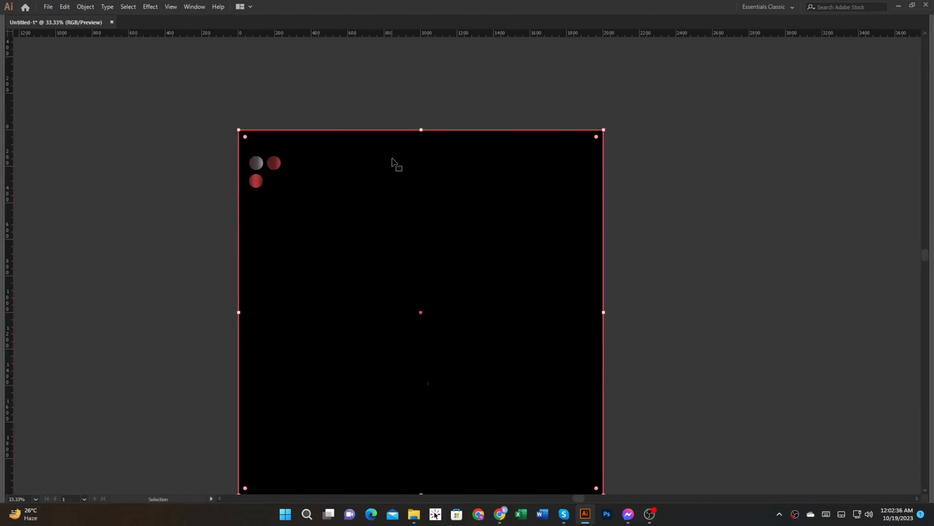
Step: Fill the UMBRA wordmark with white
key(Tab)
click(521, 183)
drag(521, 187, 445, 177)
key(i)
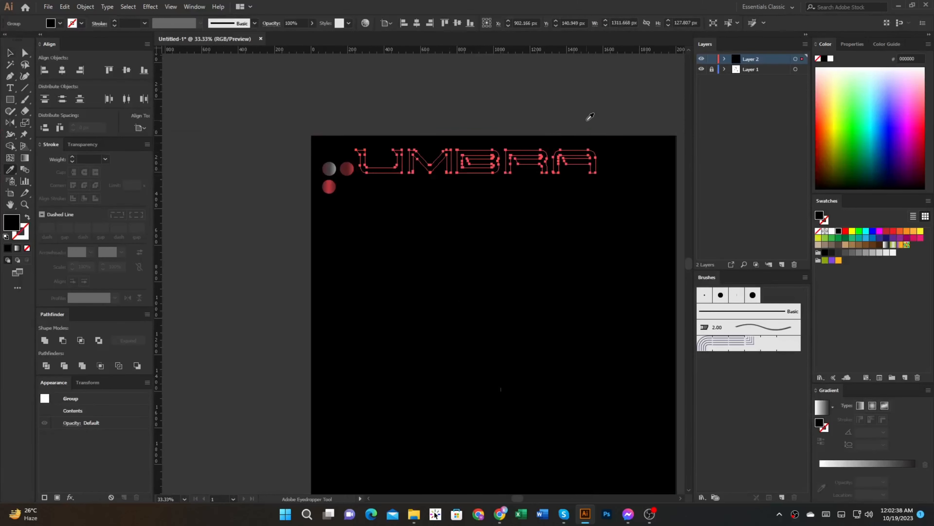
click(587, 120)
click(833, 233)
Step: Fill the RENTALS lettering beneath the wordmark with white
ctrl+click(566, 193)
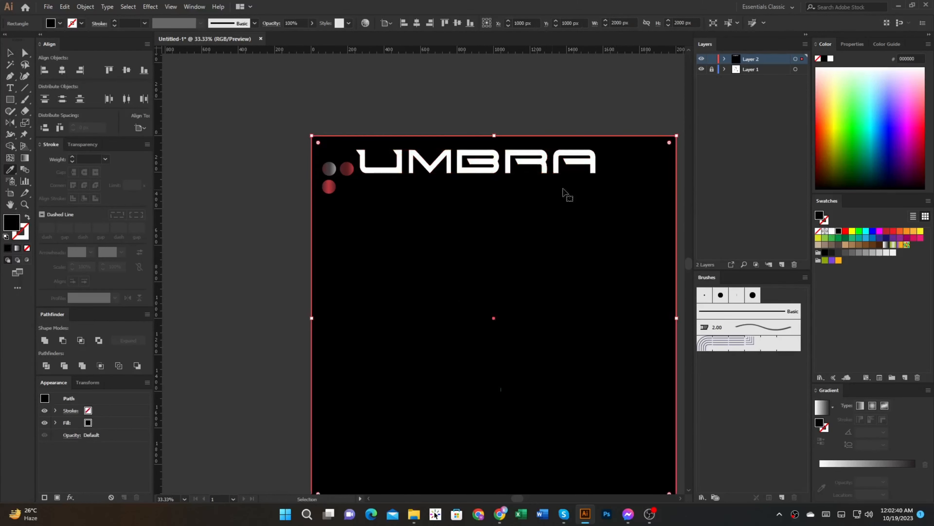
click(519, 185)
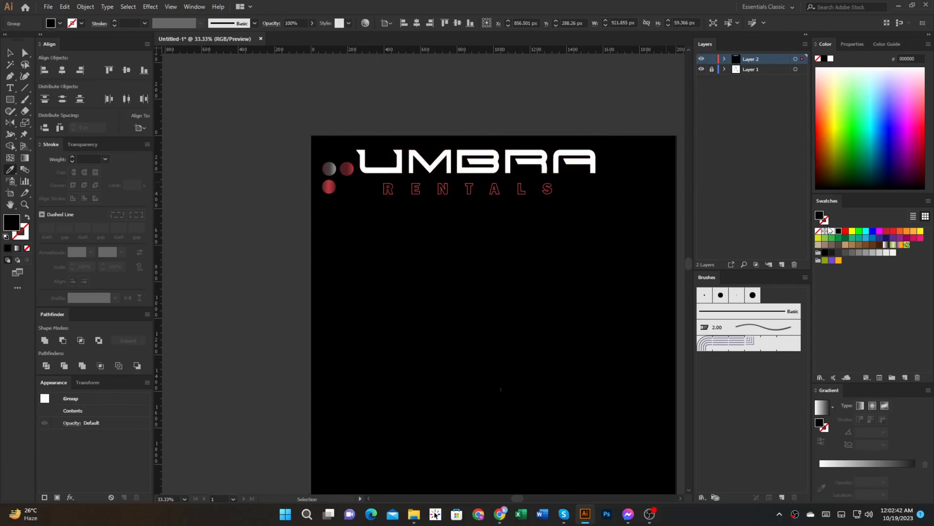
click(833, 233)
ctrl+click(509, 101)
Step: Group the crescent and TU shapes without including the black background
scroll(464, 262, down, 1)
drag(465, 285, 451, 261)
key(v)
click(473, 295)
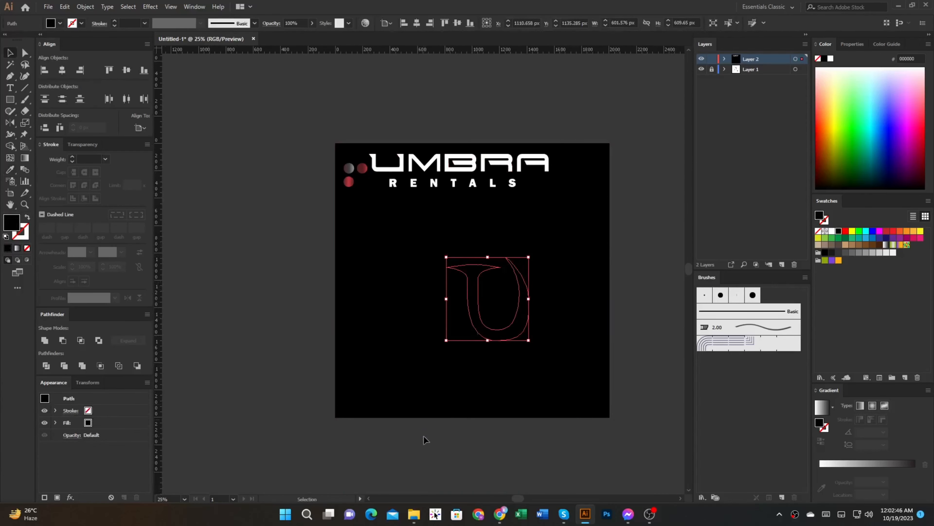
drag(423, 433, 564, 284)
shift+click(570, 267)
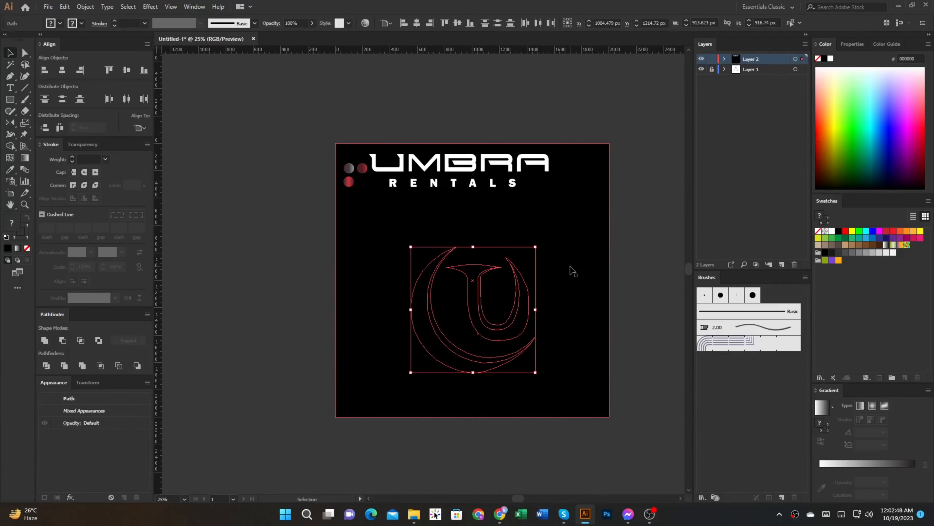
key(ctrl+g)
key(ctrl+shift+a)
Step: Apply the dark red gradient of the sample circle nearest the wordmark to the crescent and TU group
scroll(468, 350, up, 2)
drag(445, 358, 435, 356)
key(i)
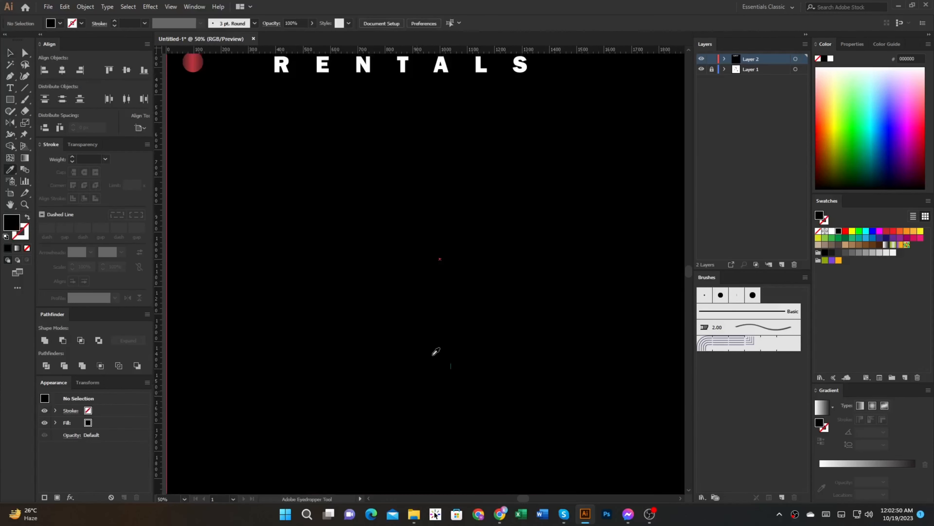
scroll(425, 345, down, 1)
ctrl+click(437, 334)
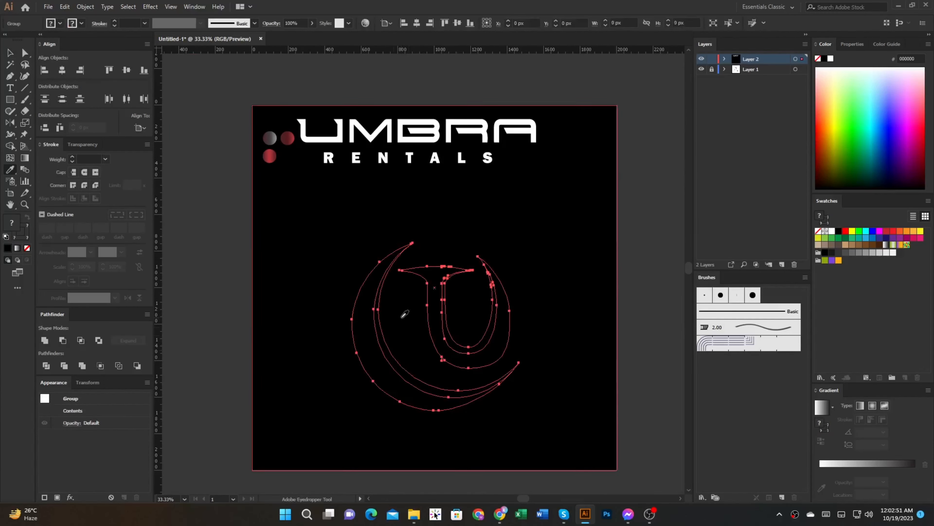
click(288, 138)
Step: Clear the stray paths beneath the logo with the background locked, cutting the logo group and pasting it back in place
key(ctrl+x)
key(a)
drag(354, 440, 516, 242)
key(ctrl+z)
key(ctrl+2)
drag(315, 430, 553, 261)
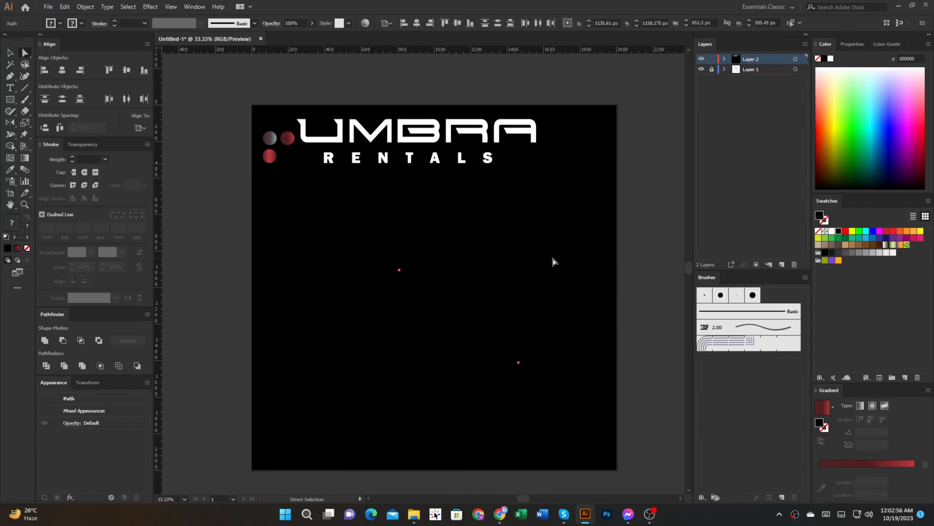
key(ctrl+y)
drag(390, 333, 277, 404)
key(Delete)
key(ctrl+y)
key(ctrl+f)
key(v)
click(630, 289)
Step: Fill the crescent's outer band with the grey-to-red gradient sampled from the grey circle
key(a)
click(362, 367)
key(i)
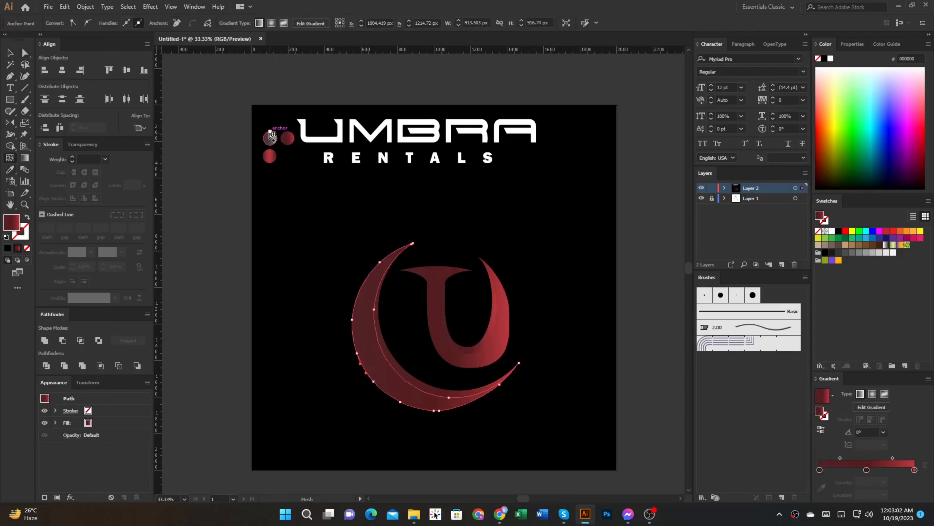
key(i)
click(270, 136)
Step: Redirect the outer band's gradient diagonally from the crescent's bottom to its upper left, ending in grey at the upper tip
scroll(400, 354, up, 1)
key(f)
key(f)
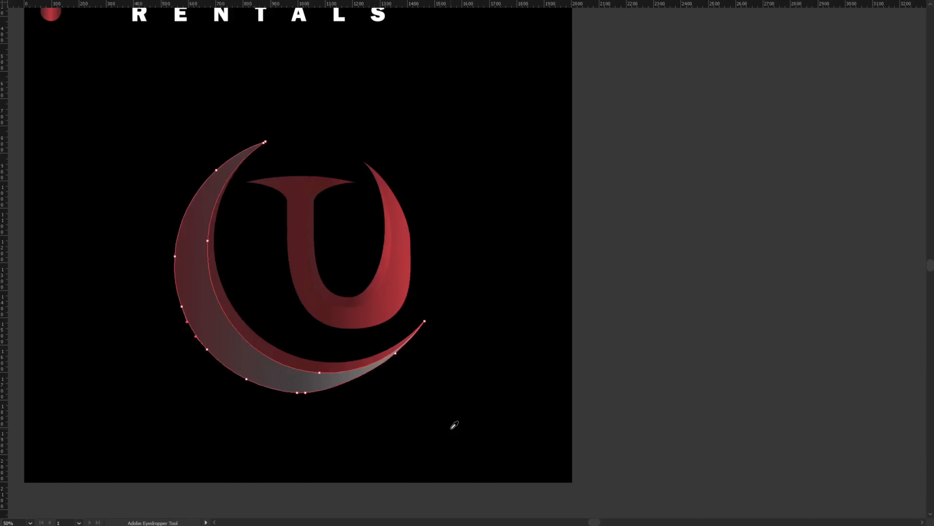
key(f)
key(g)
drag(457, 425, 364, 229)
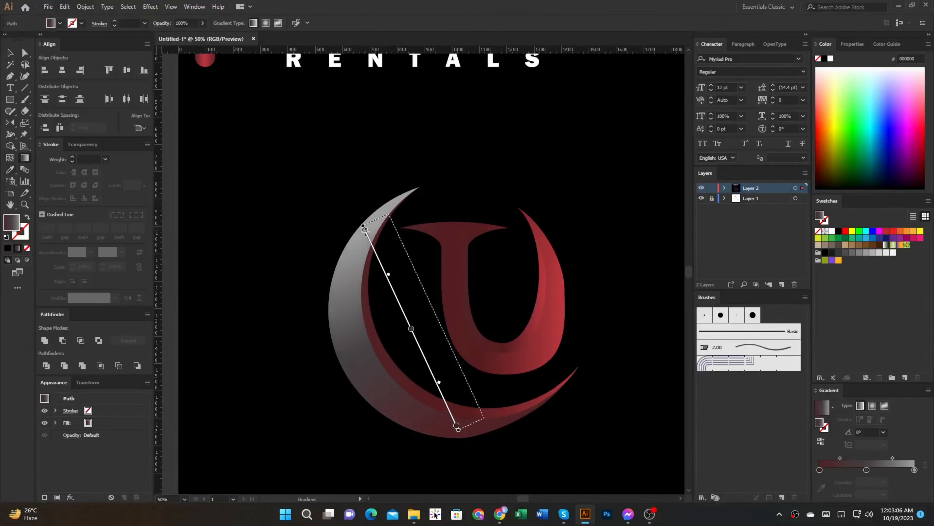
Step: Redirect the gradient of the crescent's inner band diagonally from its upper left side down to the bottom curve
key(a)
click(437, 400)
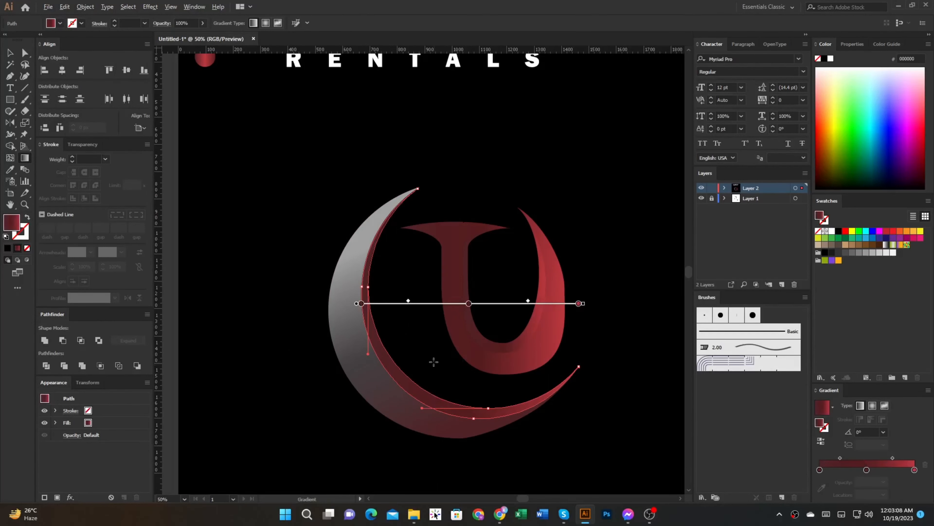
scroll(432, 359, down, 1)
scroll(470, 396, up, 1)
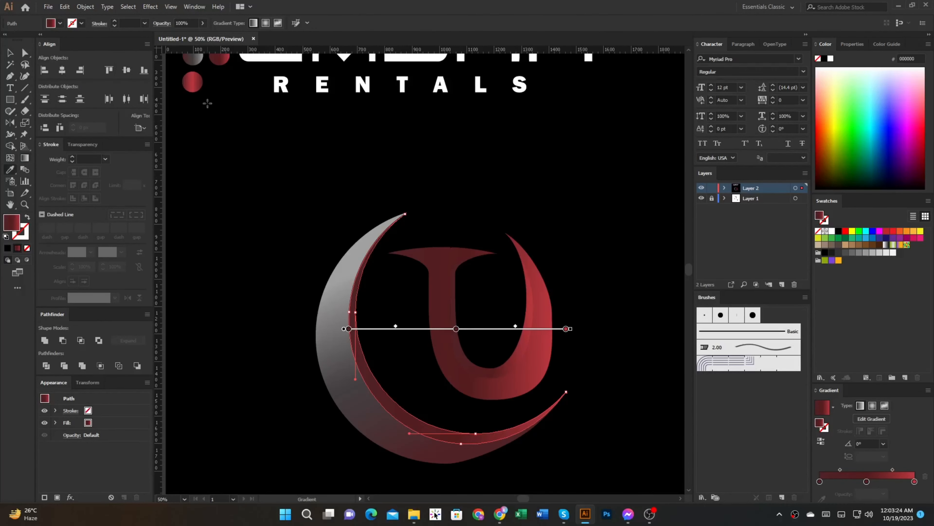
key(i)
key(g)
drag(384, 354, 460, 427)
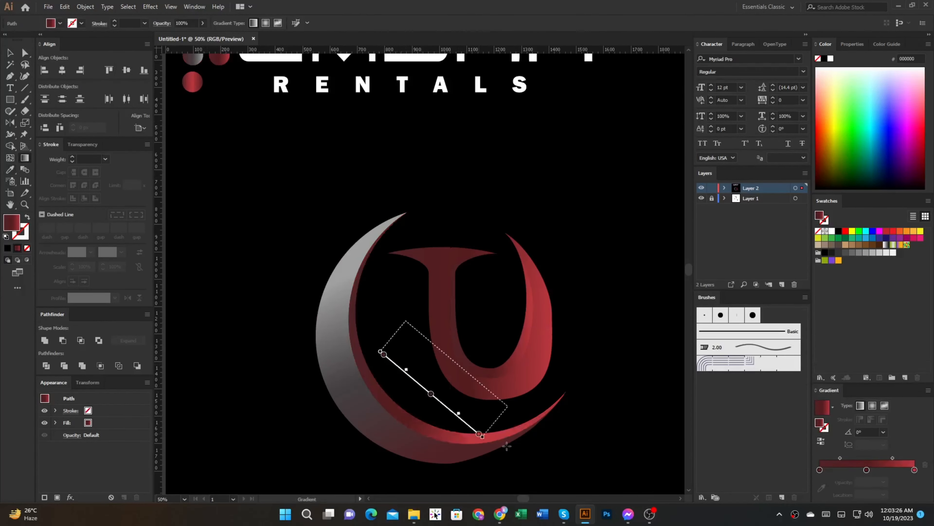
mouse_move(371, 286)
mouse_down()
mouse_move(391, 345)
mouse_move(461, 434)
mouse_up()
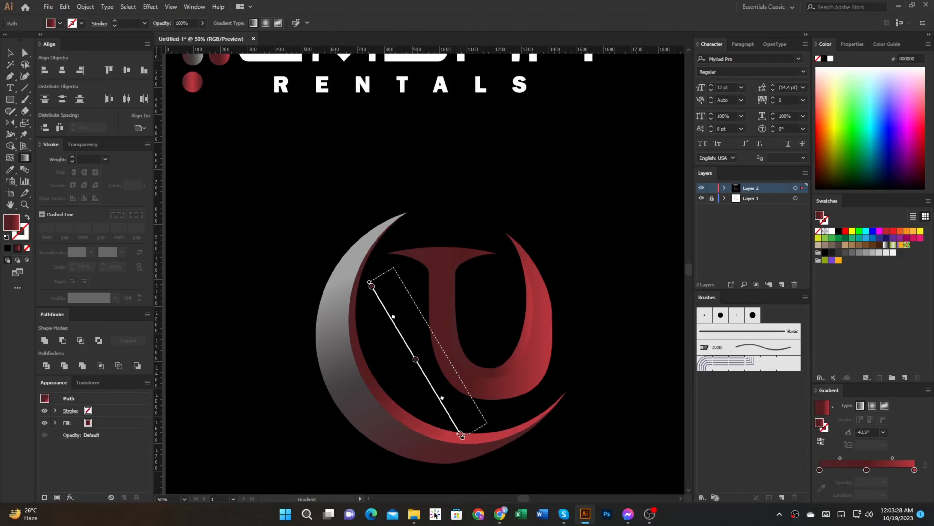
Step: Fill the main TU shape with the grey-to-red gradient sampled from the grey circle
ctrl+click(490, 397)
key(space)
drag(351, 220, 354, 286)
key(space)
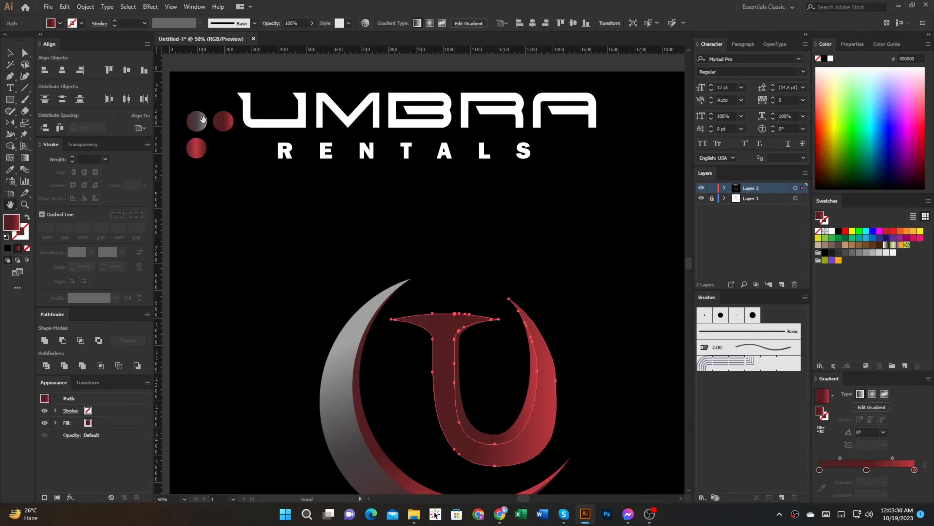
click(202, 118)
key(g)
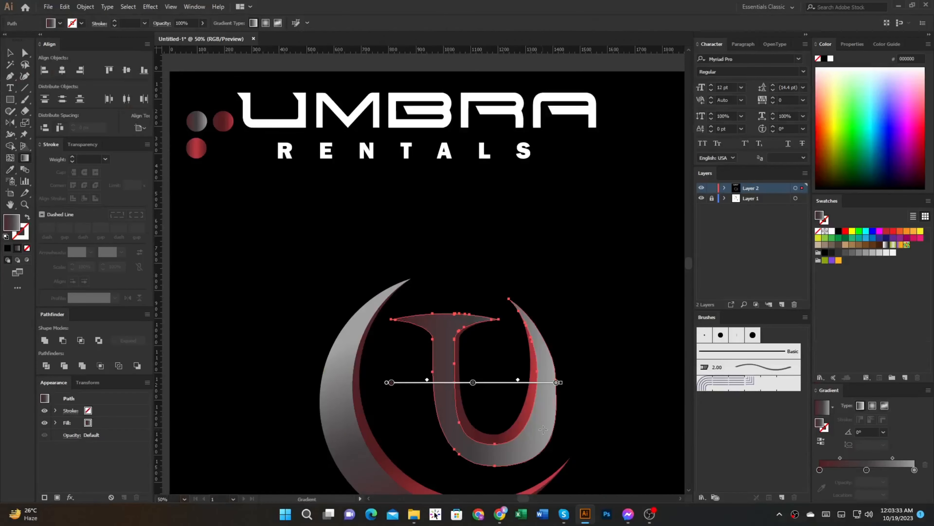
Step: Angle the main TU shape's gradient at about 139°, from red at the U's lower right to grey at the T's stem
drag(548, 428, 463, 355)
drag(546, 411, 448, 351)
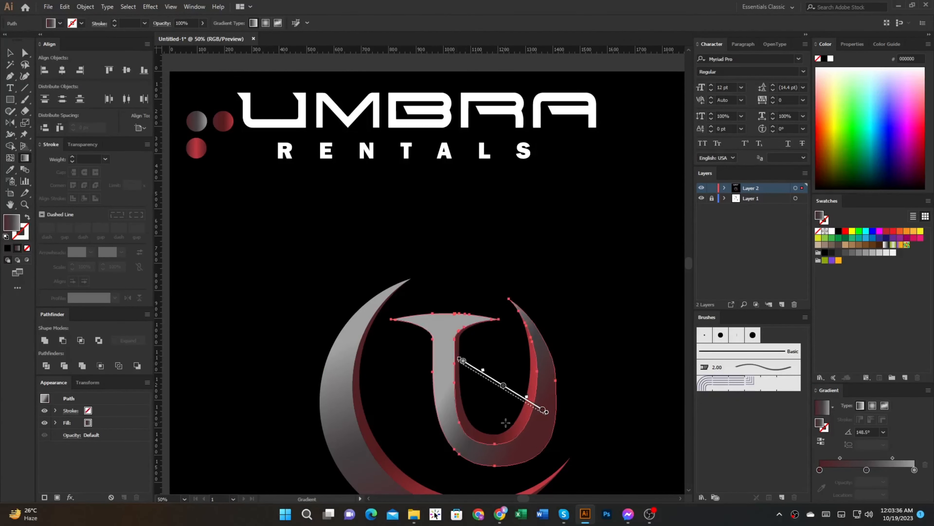
drag(512, 415, 437, 351)
Step: Fill the U's inner band with the brighter red gradient of the lower sample circle and run it vertically downward
key(a)
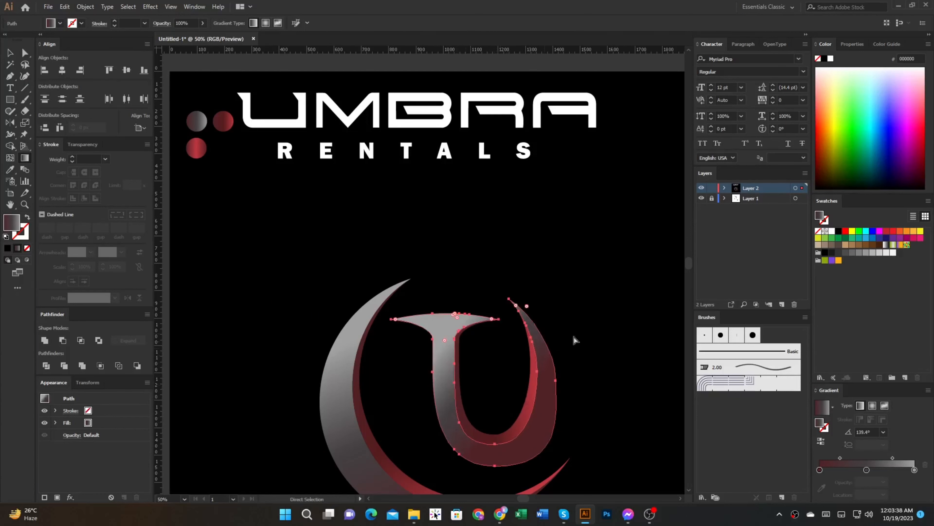
click(527, 418)
key(i)
click(224, 130)
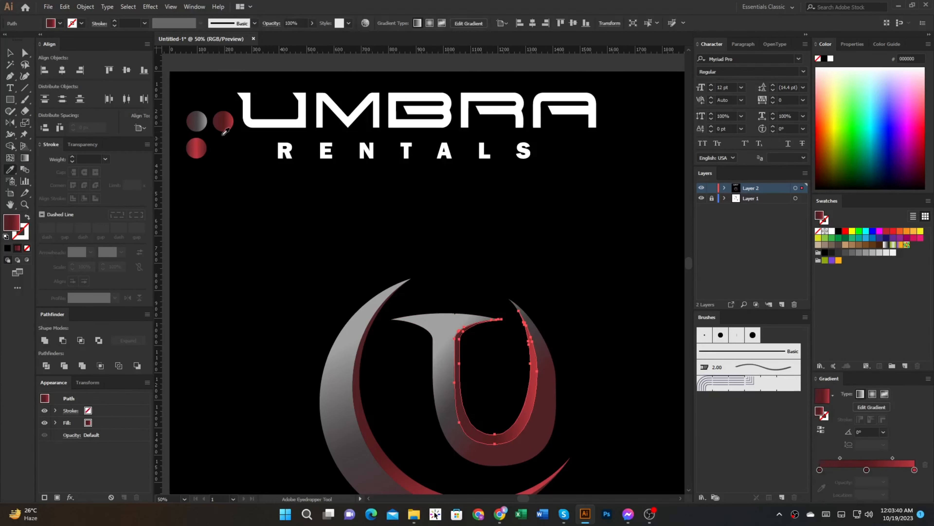
click(202, 149)
key(g)
drag(497, 359, 502, 481)
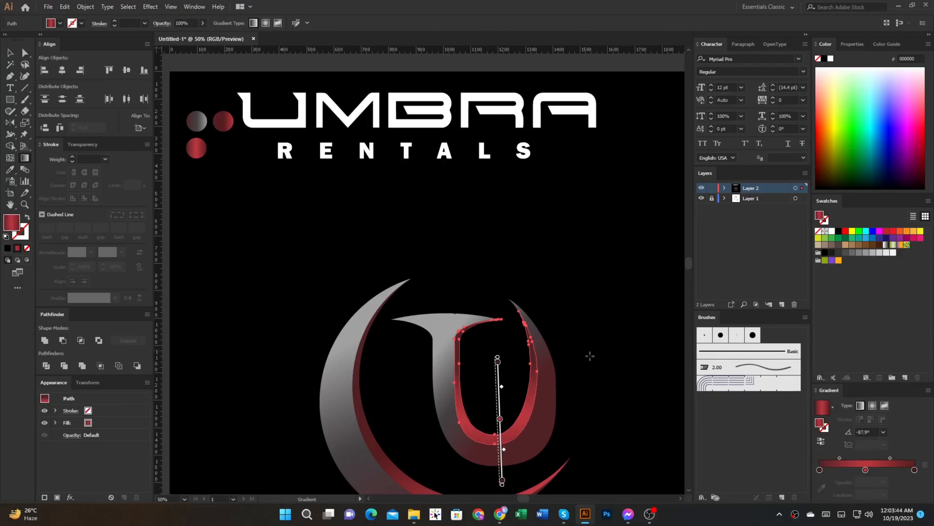
Step: Make the inner band's gradient end in bright red BC383F without the dark end stop and redraw it at about -86°
mouse_move(915, 470)
mouse_down()
mouse_move(887, 481)
mouse_move(915, 470)
mouse_up()
drag(505, 370, 512, 458)
key(v)
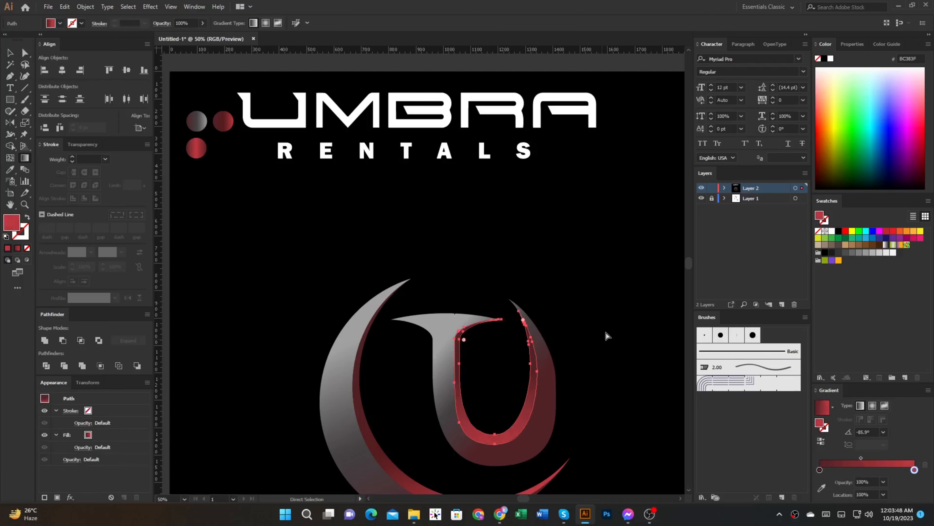
click(606, 334)
Step: Shorten the right-hand handle of the U's bottom anchor to reshape the lower right outer curve
scroll(602, 334, down, 2)
drag(597, 328, 569, 278)
scroll(558, 303, up, 3)
key(a)
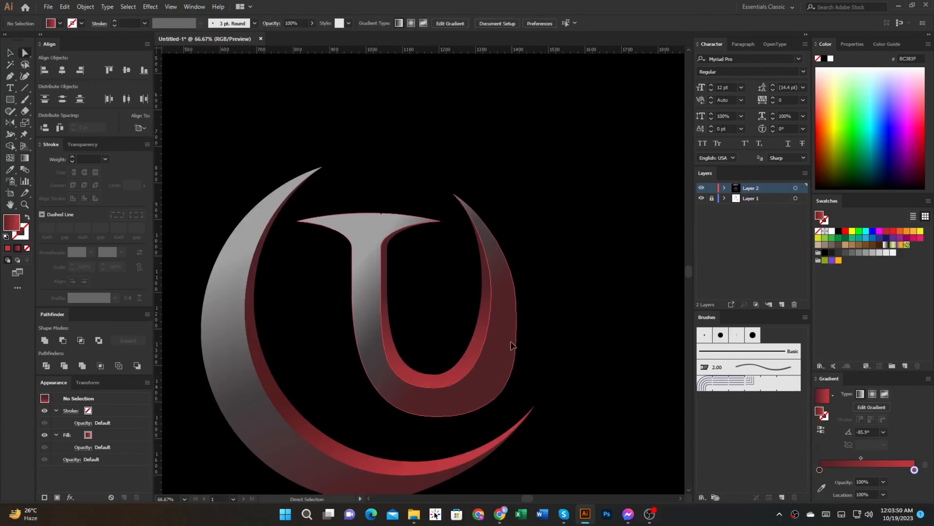
click(511, 345)
scroll(518, 352, up, 1)
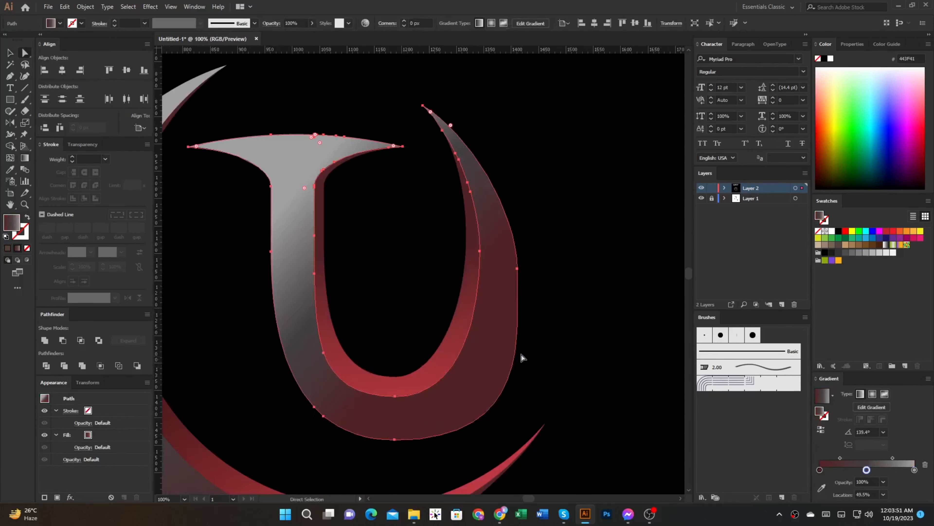
click(517, 269)
drag(534, 440, 507, 440)
key(ctrl+shift+a)
Step: Lower the anchor on the U's outer right edge to about Y 1168 px and tilt its handles to smooth the curve
scroll(568, 303, down, 1)
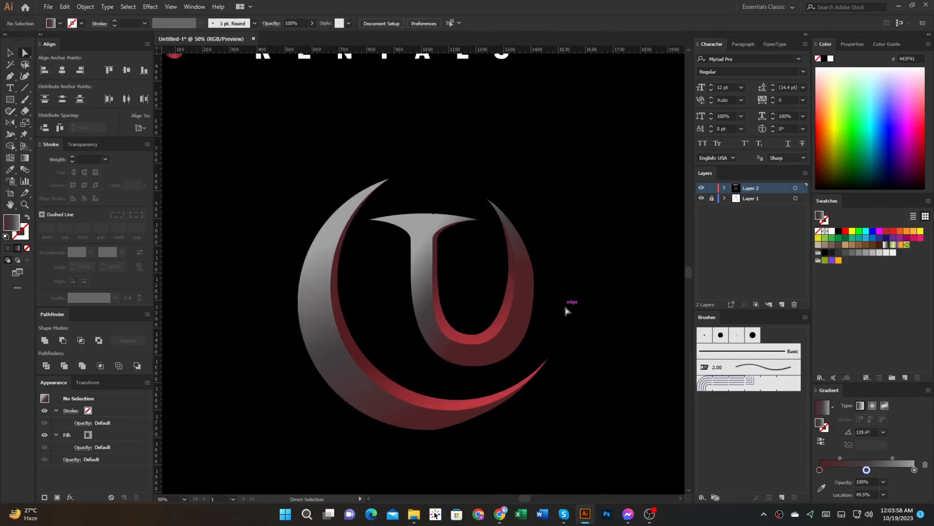
click(531, 286)
drag(531, 286, 533, 299)
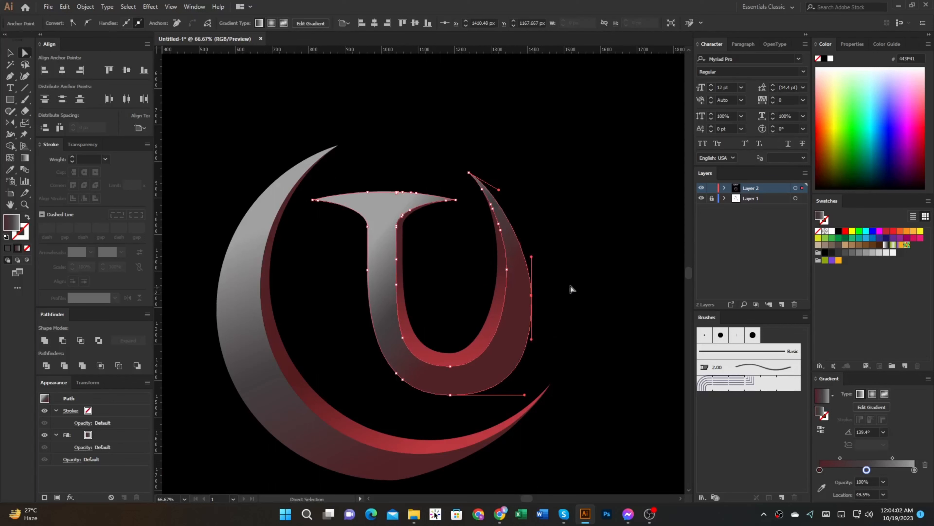
mouse_move(532, 257)
mouse_down()
mouse_move(532, 282)
mouse_move(534, 249)
mouse_up()
scroll(537, 299, up, 1)
drag(530, 362, 534, 362)
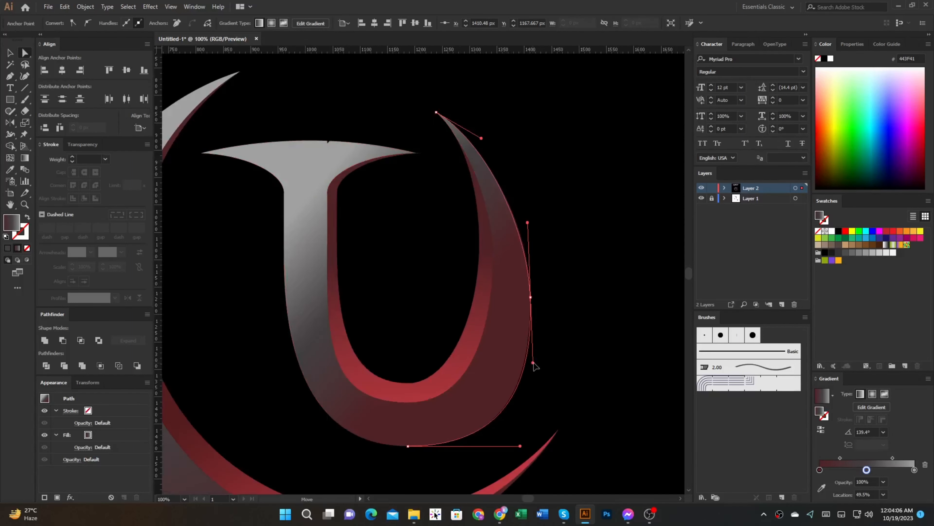
key(ctrl+shift+a)
scroll(601, 321, down, 4)
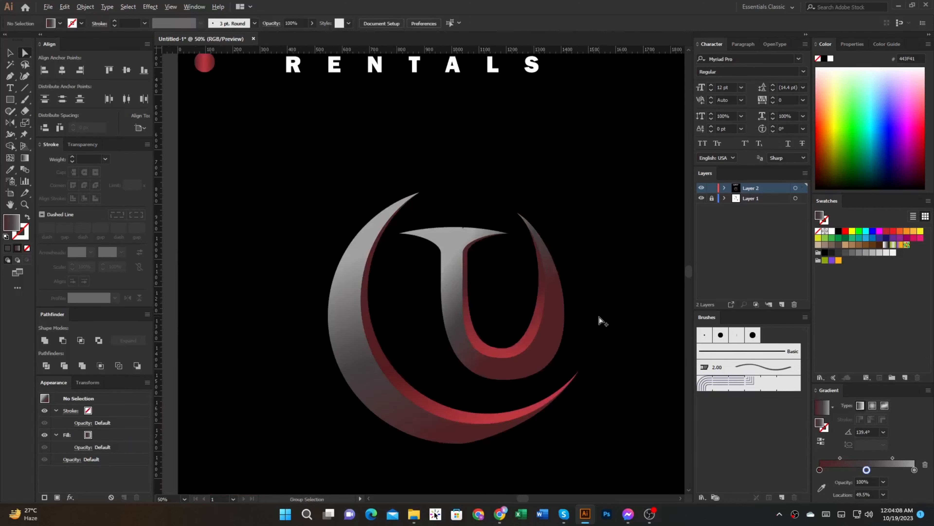
Step: Select the whole crescent-and-TU emblem and center it horizontally and vertically on the artboard
drag(606, 323, 589, 310)
drag(621, 400, 386, 198)
key(v)
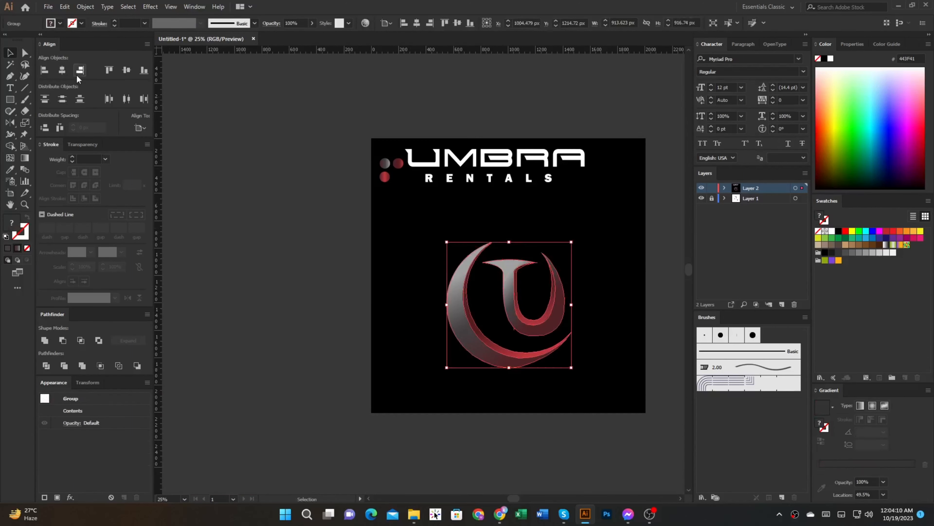
click(62, 71)
click(127, 71)
Step: Move the emblem to the artboard's left edge and place the UMBRA RENTALS wordmark directly beside it on the right
drag(459, 279, 379, 279)
click(506, 167)
drag(506, 167, 598, 269)
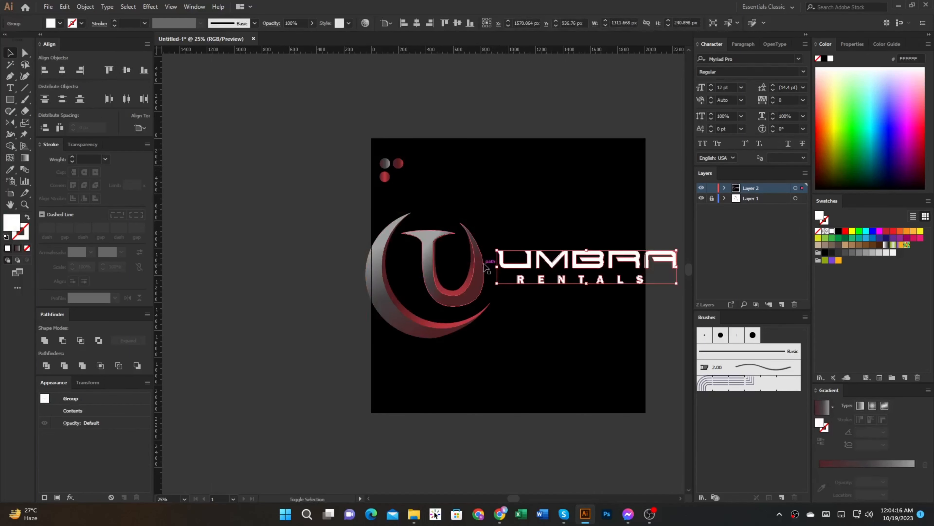
shift+click(386, 257)
key(Tab)
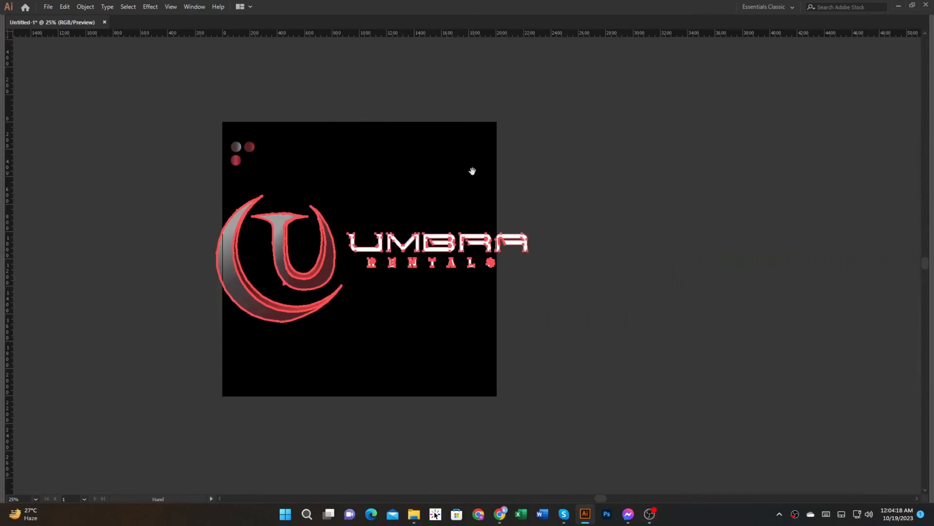
click(479, 200)
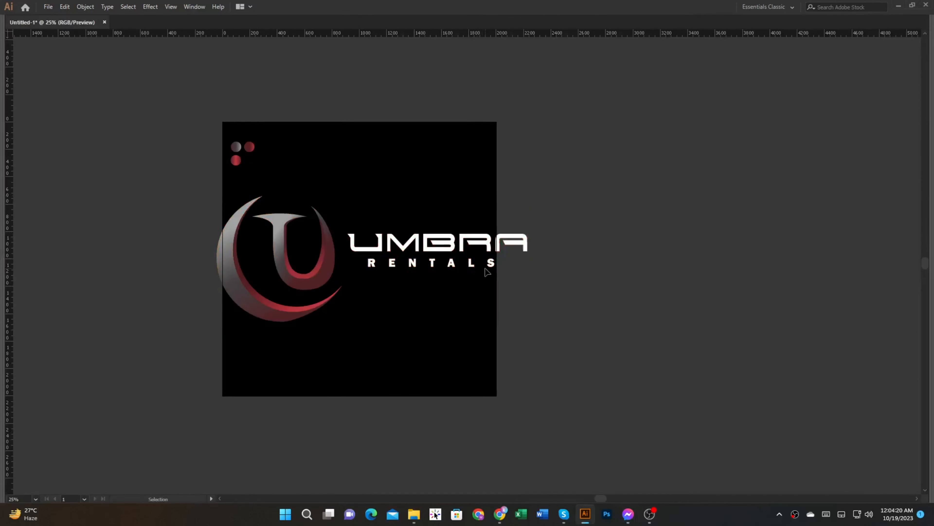
Step: Enlarge the wordmark proportionally to about twice its size and widen the gap between it and the emblem
click(515, 244)
drag(527, 250, 696, 251)
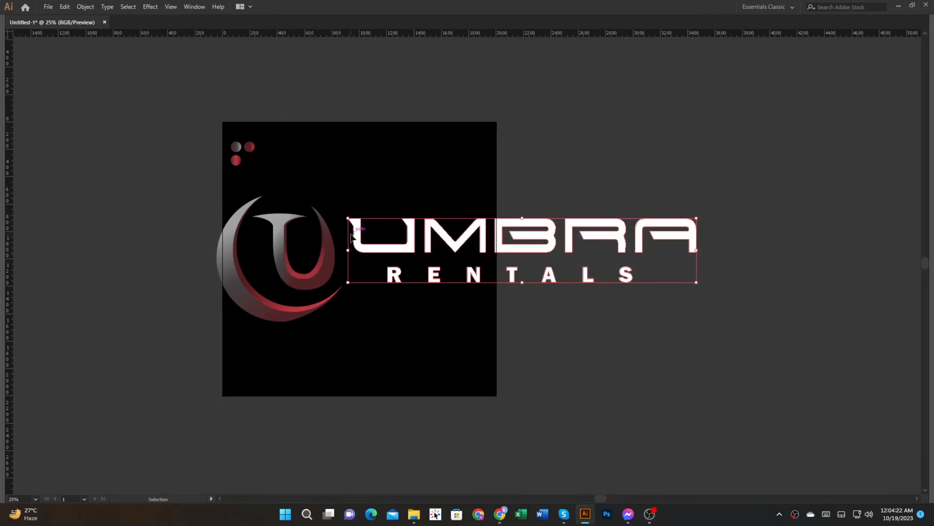
drag(370, 253, 397, 254)
Step: Scale the emblem and wordmark down together to about half size and position them within the artboard's width
click(331, 246)
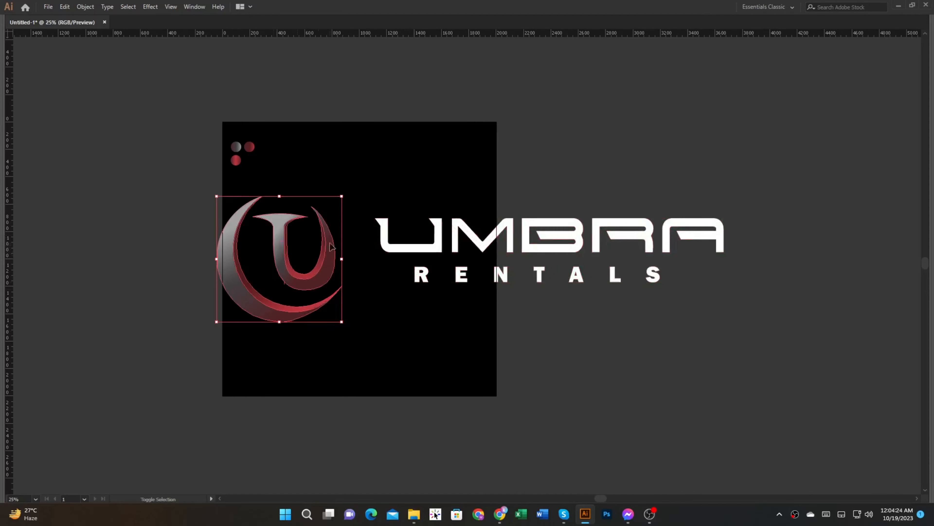
shift+click(722, 250)
drag(728, 261, 474, 250)
drag(421, 271, 533, 293)
key(ctrl+0)
click(752, 295)
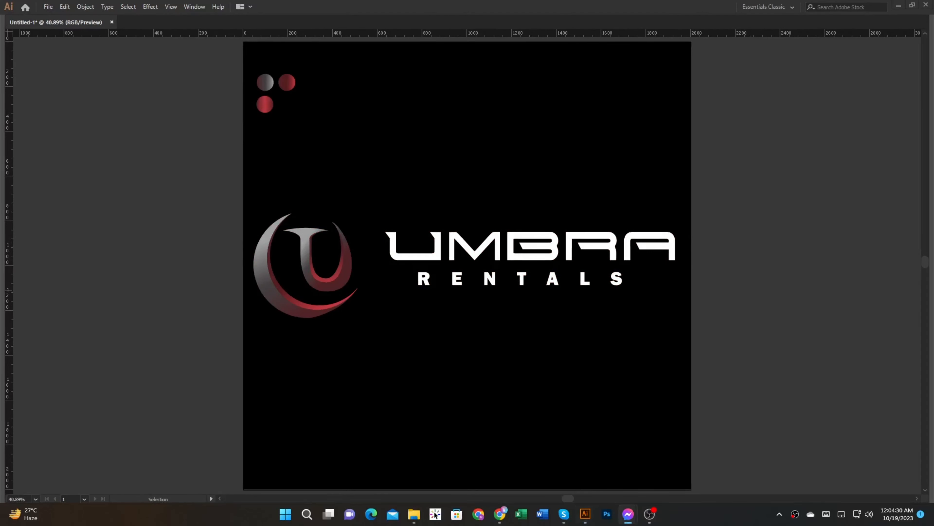
Step: Move the wordmark slightly closer to the emblem and center the two together on the artboard
drag(422, 258, 413, 257)
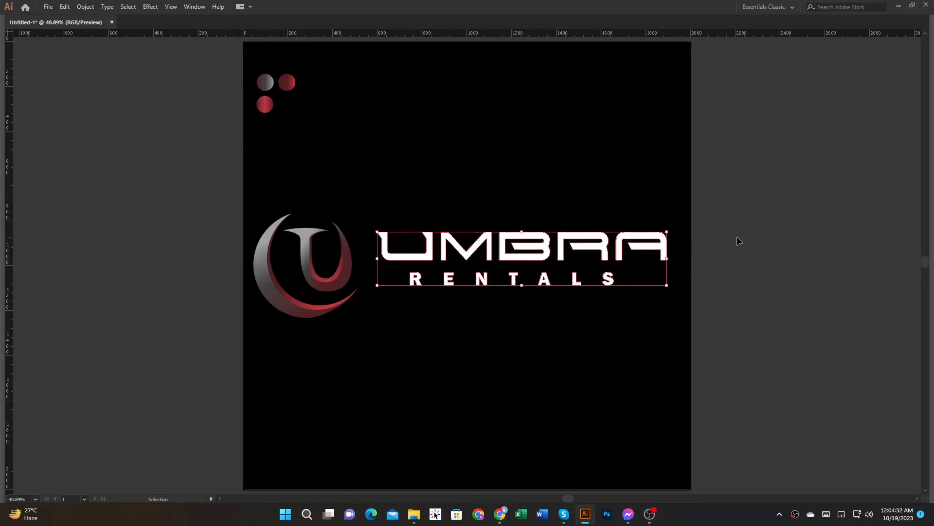
click(735, 236)
scroll(517, 259, down, 1)
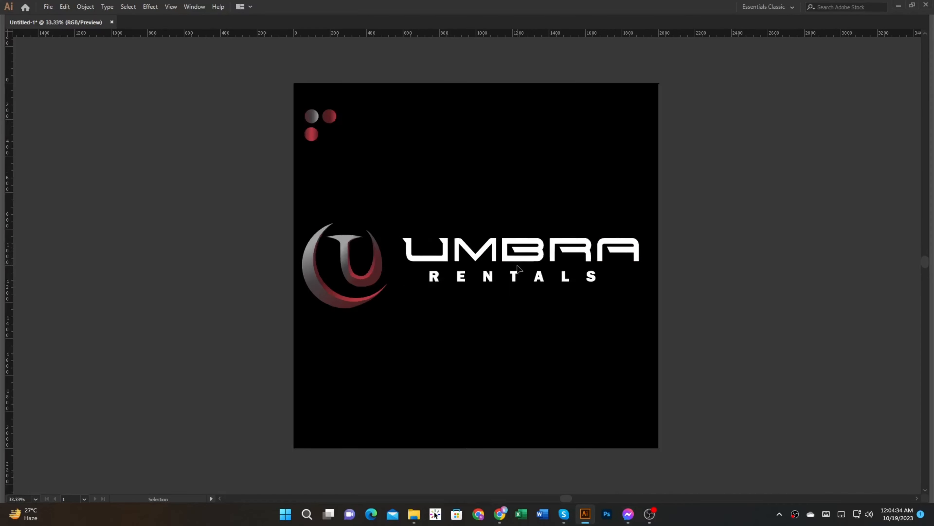
drag(576, 320, 476, 324)
scroll(579, 360, down, 2)
click(451, 283)
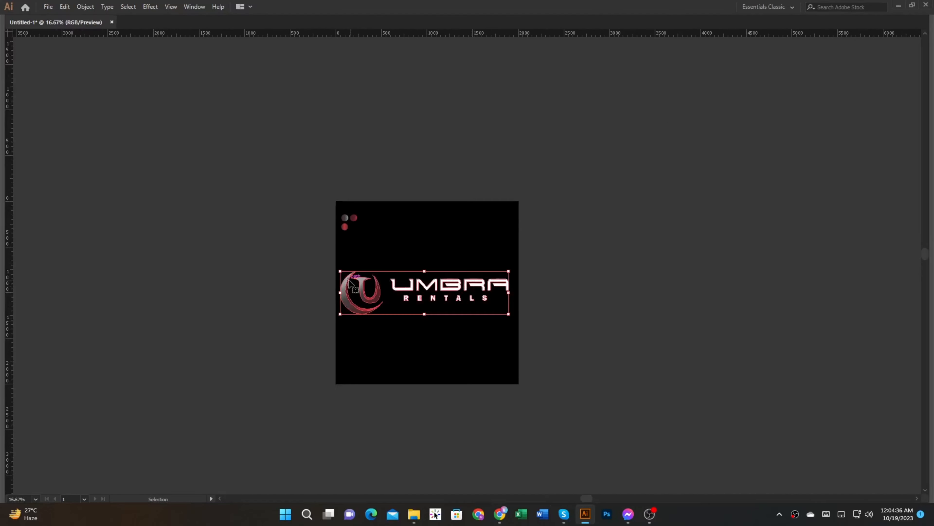
key(Tab)
key(Tab)
Step: Remove the three gradient sample circles from the artboard's upper left corner and fit the artboard in the window
drag(271, 111, 565, 254)
key(ctrl+0)
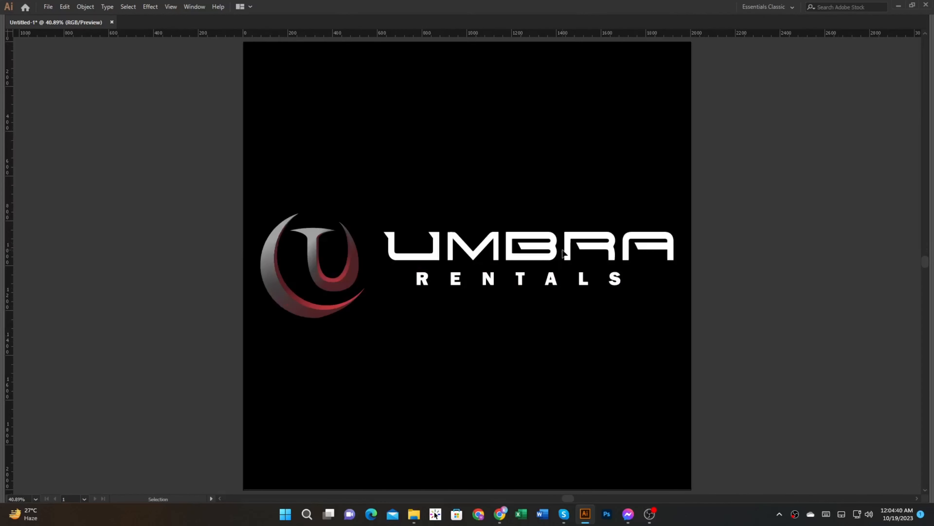
key(Tab)
key(ctrl+0)
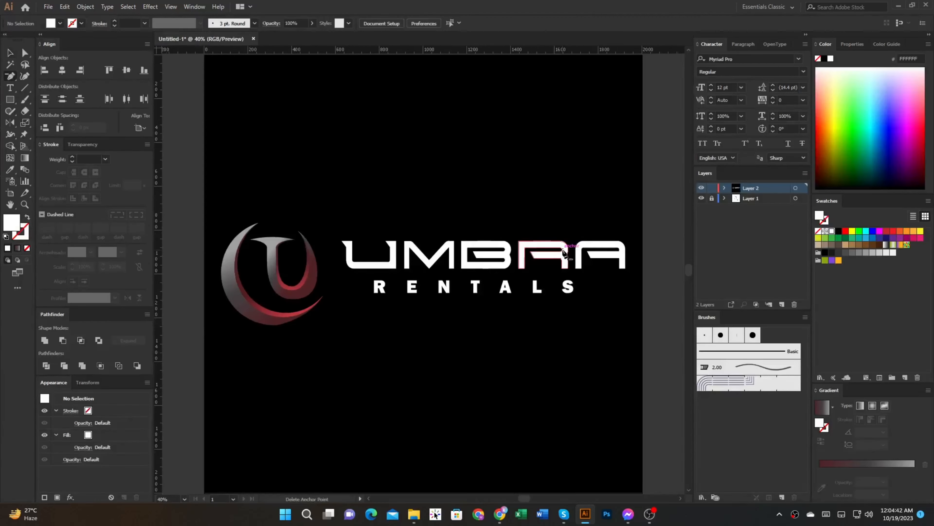